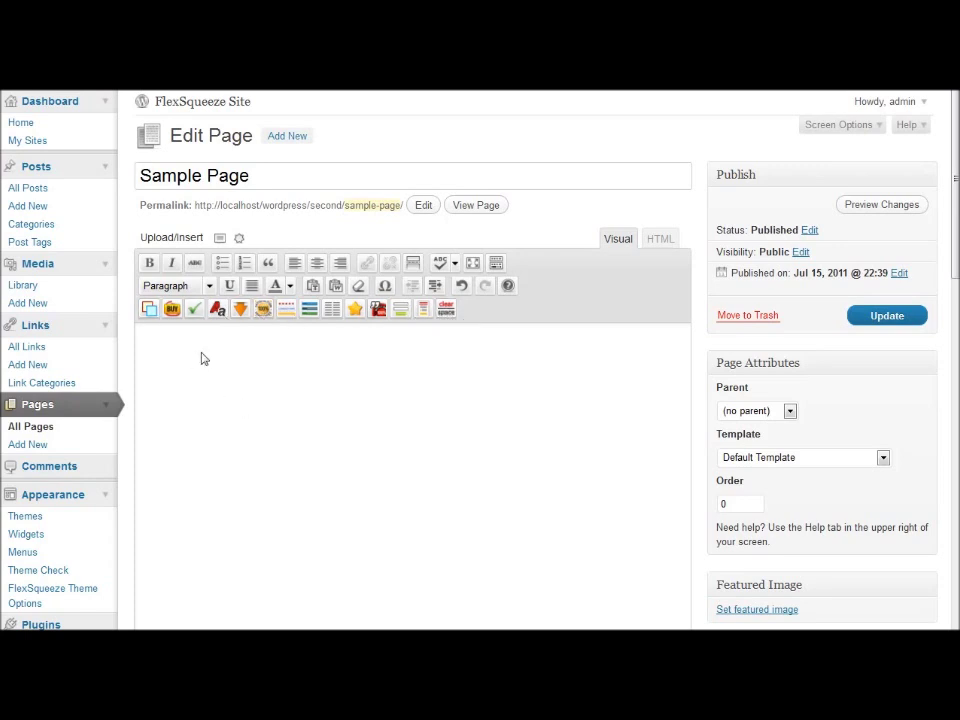
- Open the FlexSqueeze Content Box Styles gallery over the empty Sample Page editor
click(148, 308)
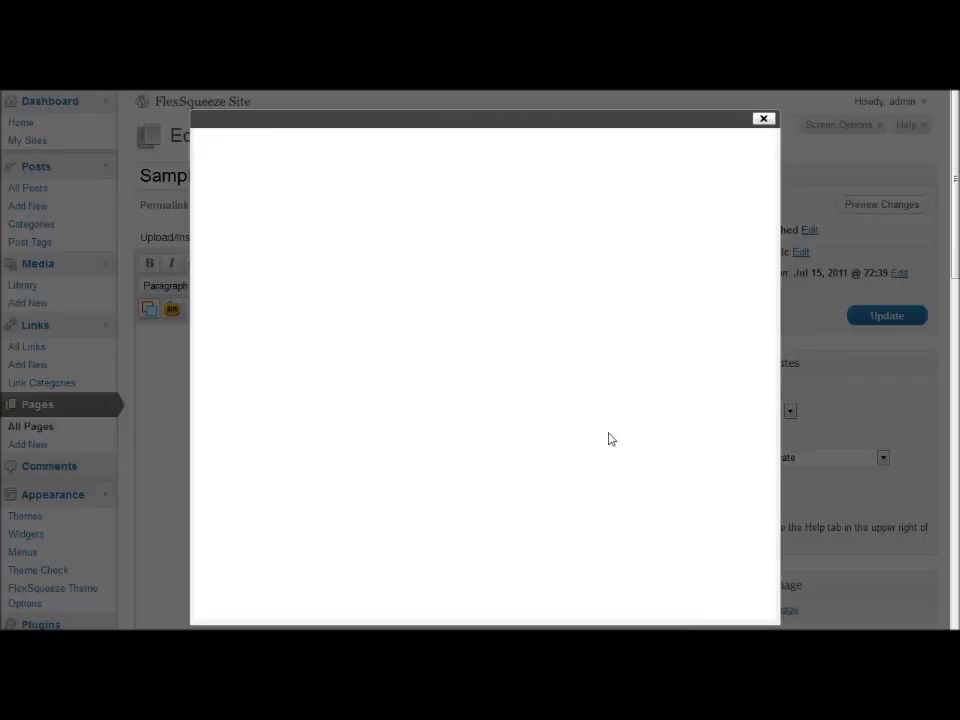
- Browse the Content Box Styles gallery, then close it
scroll(772, 232, down, 5)
scroll(772, 232, up, 5)
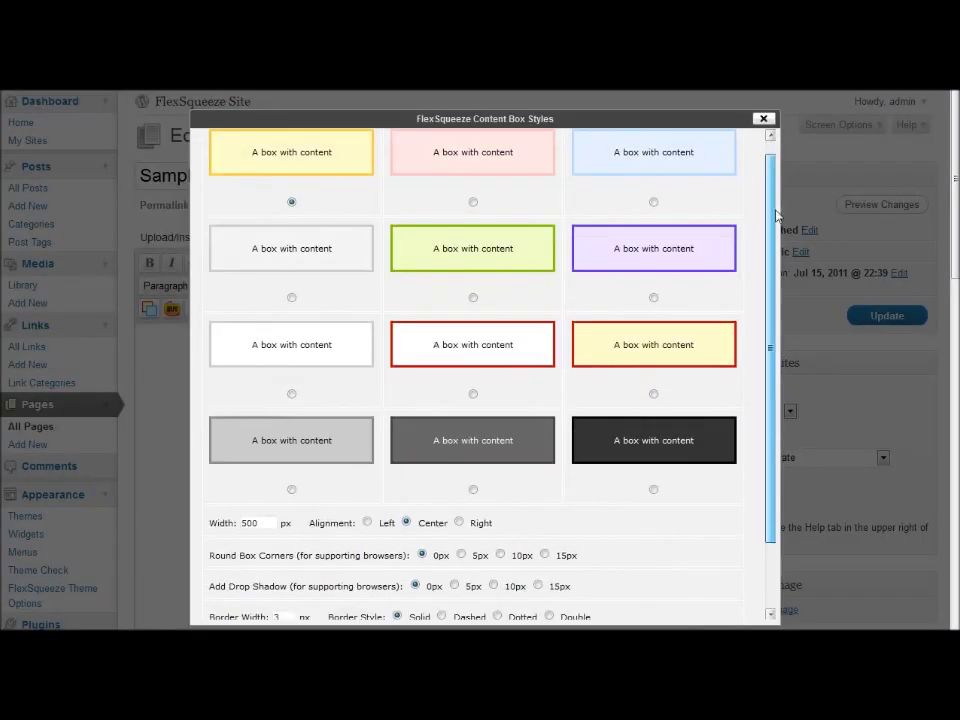
click(763, 120)
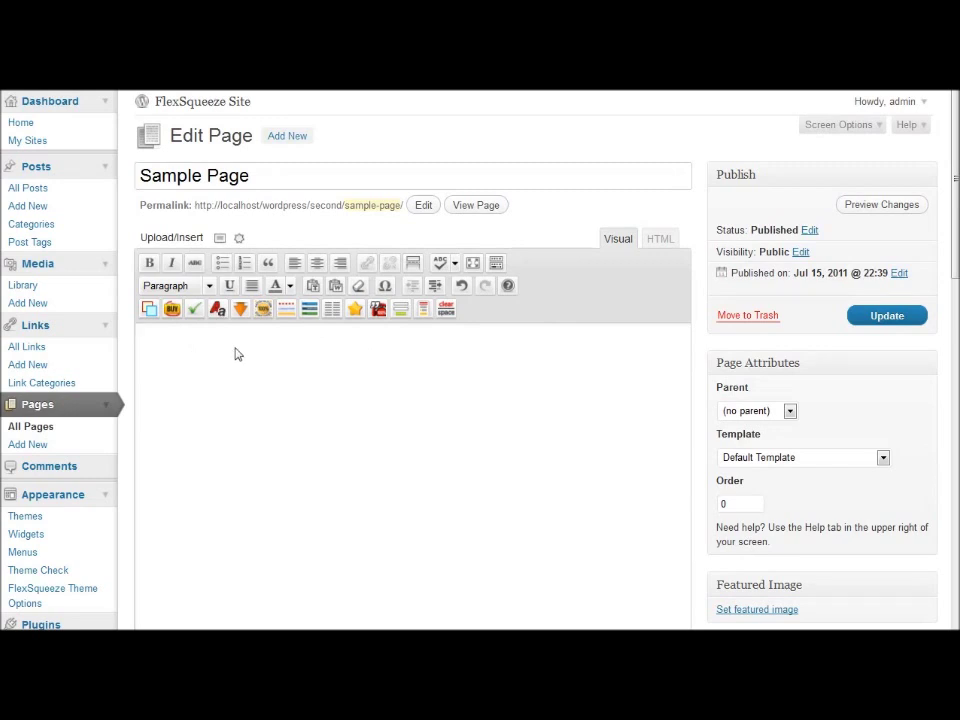
- Open the List Styles gallery, scroll through its styles, and close it
click(199, 311)
drag(772, 285, 772, 400)
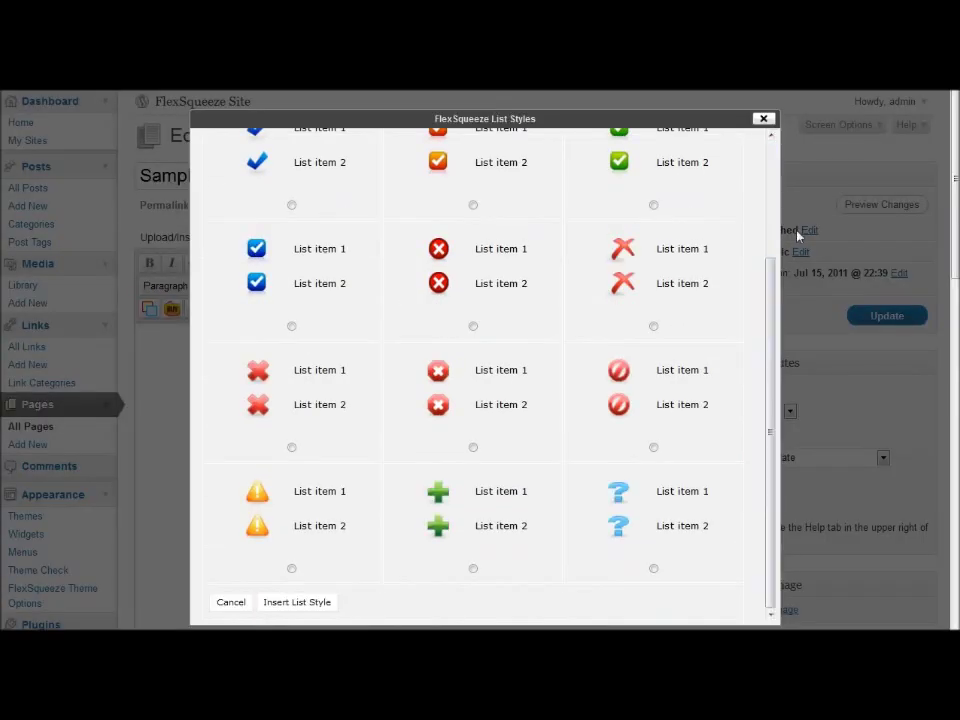
click(763, 119)
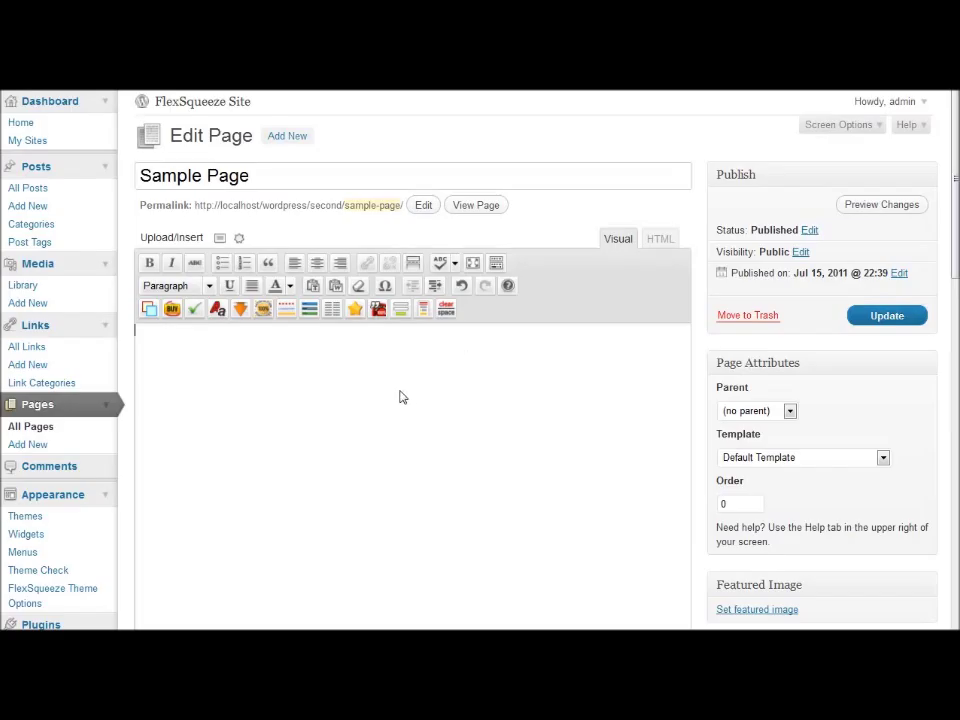
click(219, 311)
drag(775, 178, 780, 450)
click(764, 120)
click(241, 309)
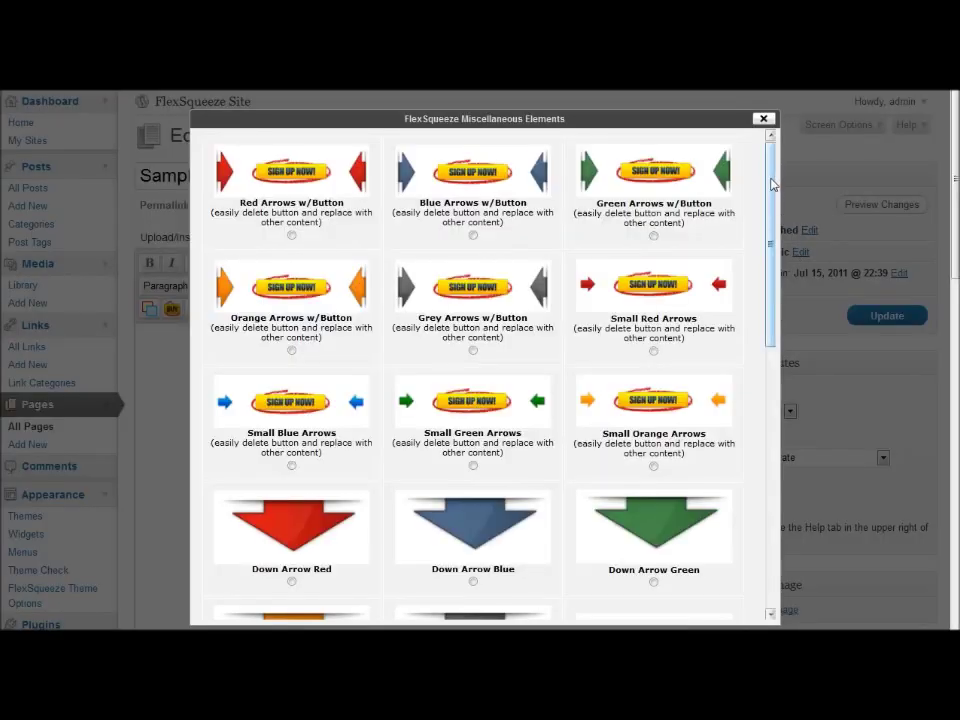
drag(774, 182, 772, 140)
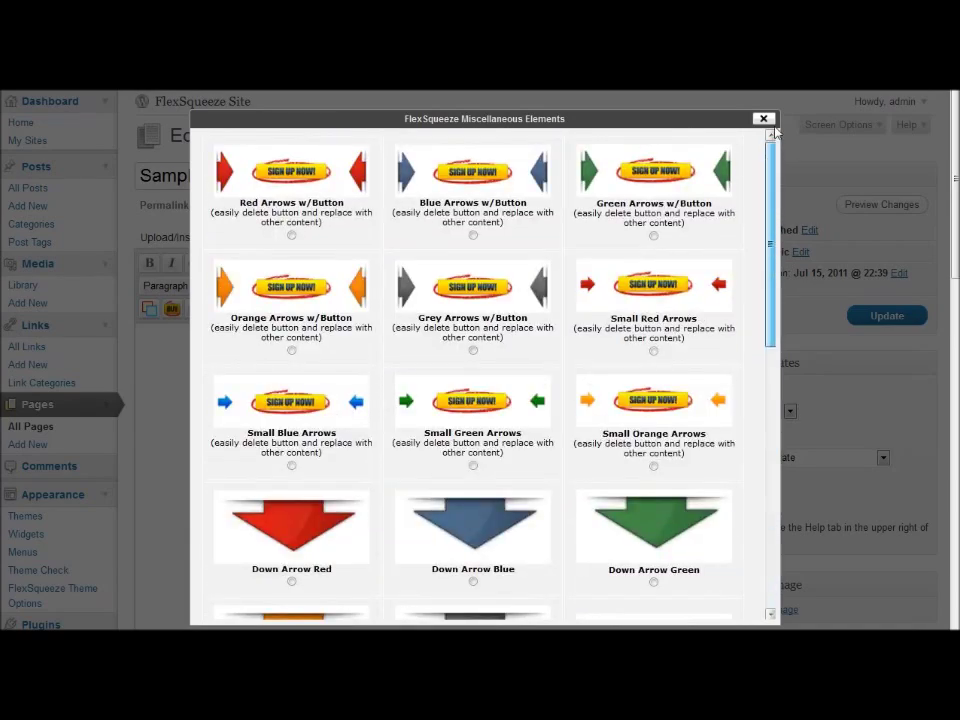
click(763, 118)
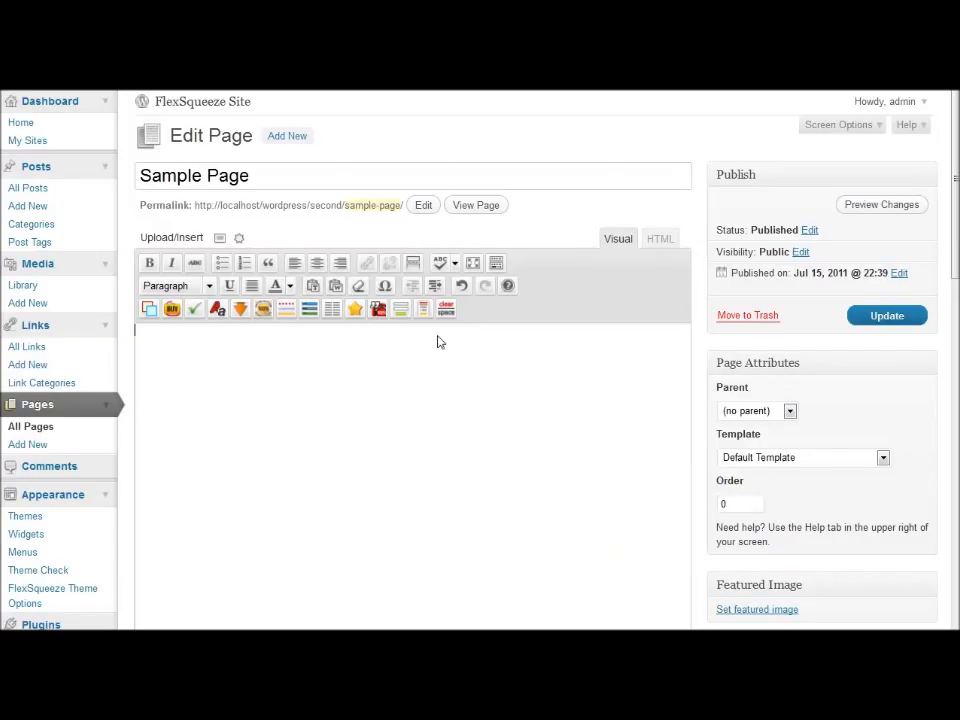
click(263, 309)
scroll(768, 220, down, 15)
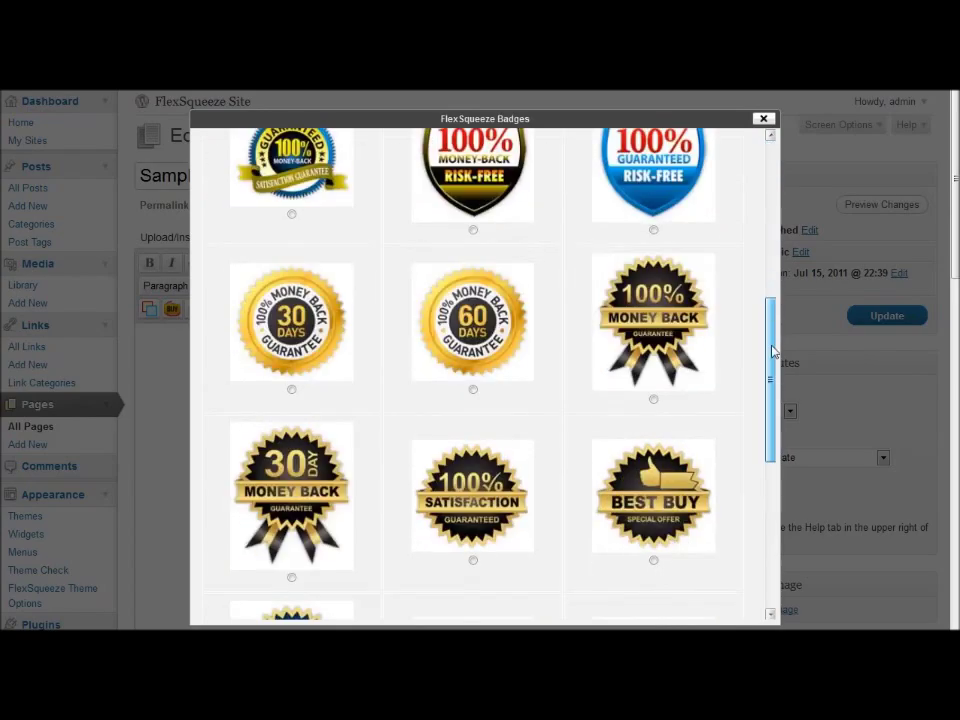
scroll(768, 232, up, 10)
scroll(768, 232, up, 5)
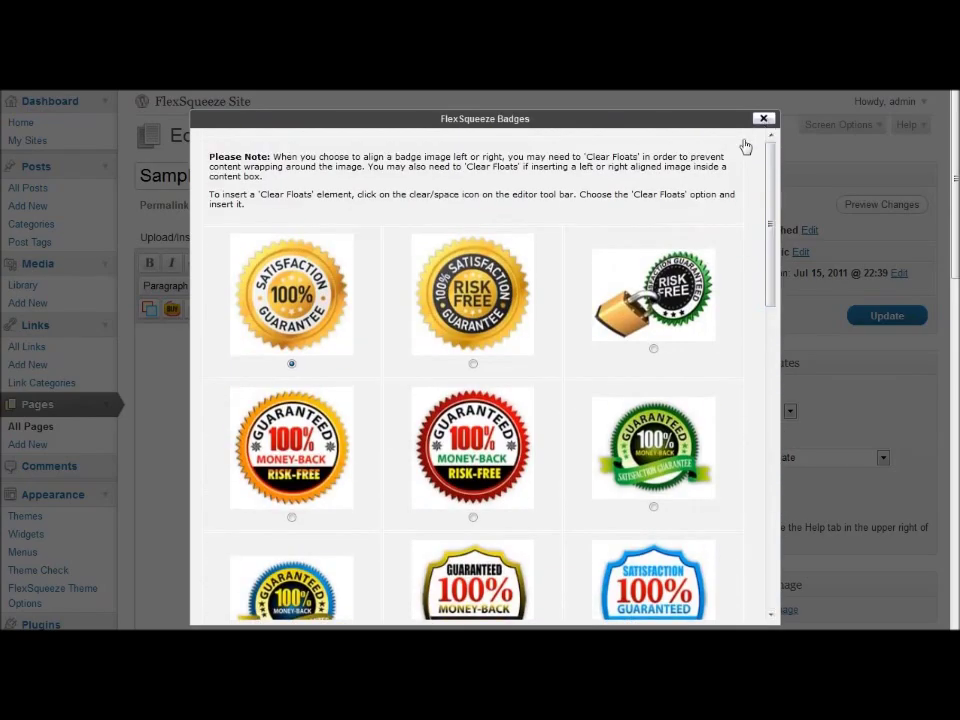
click(763, 118)
click(293, 314)
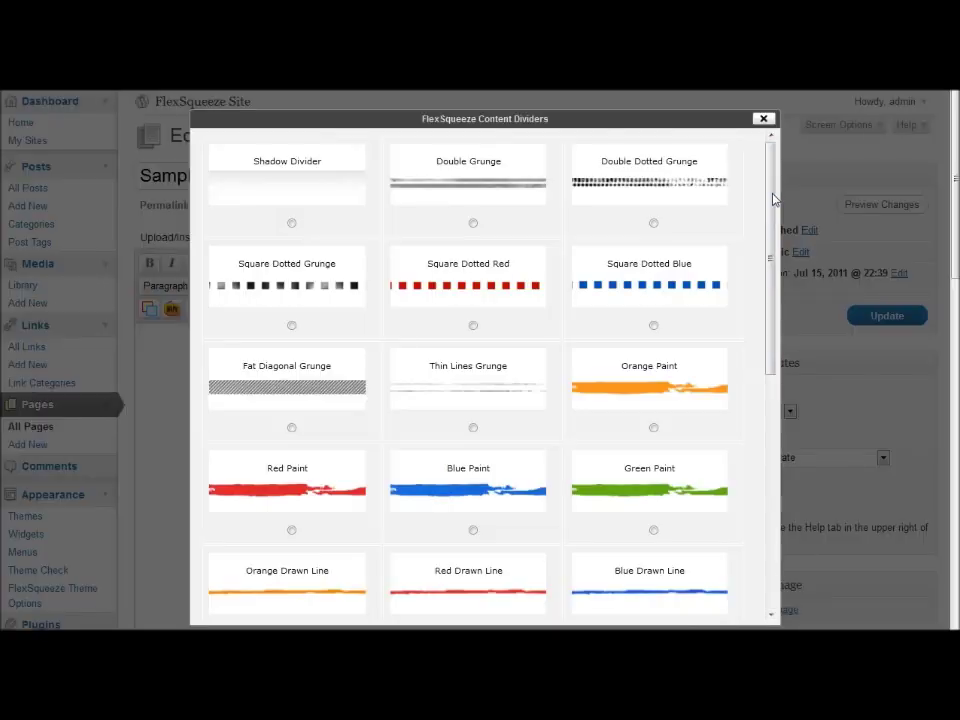
drag(776, 182, 792, 470)
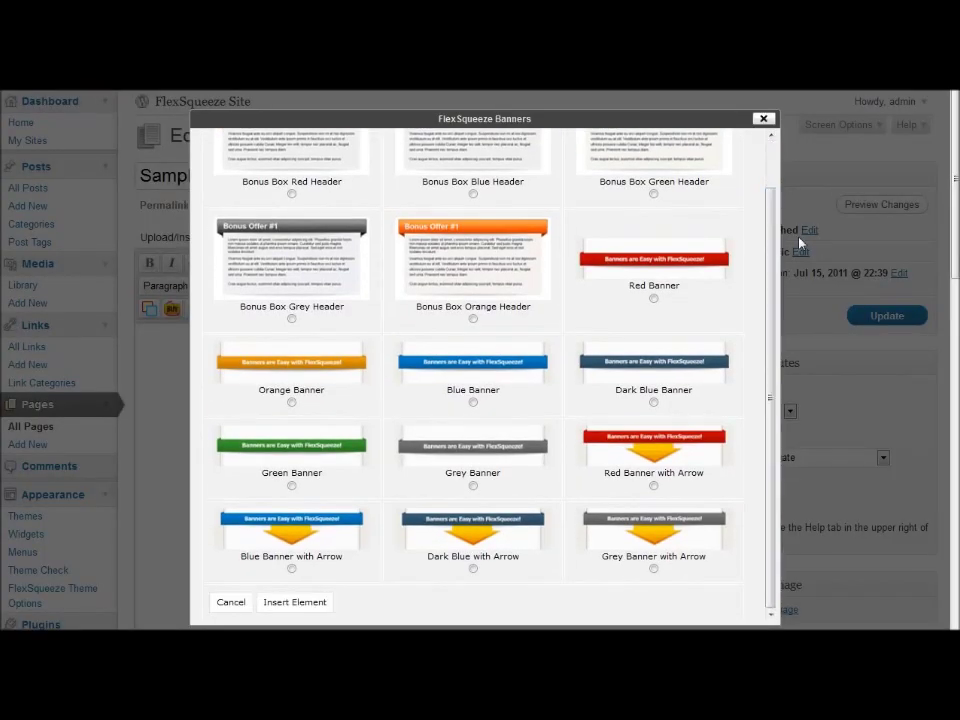
click(763, 118)
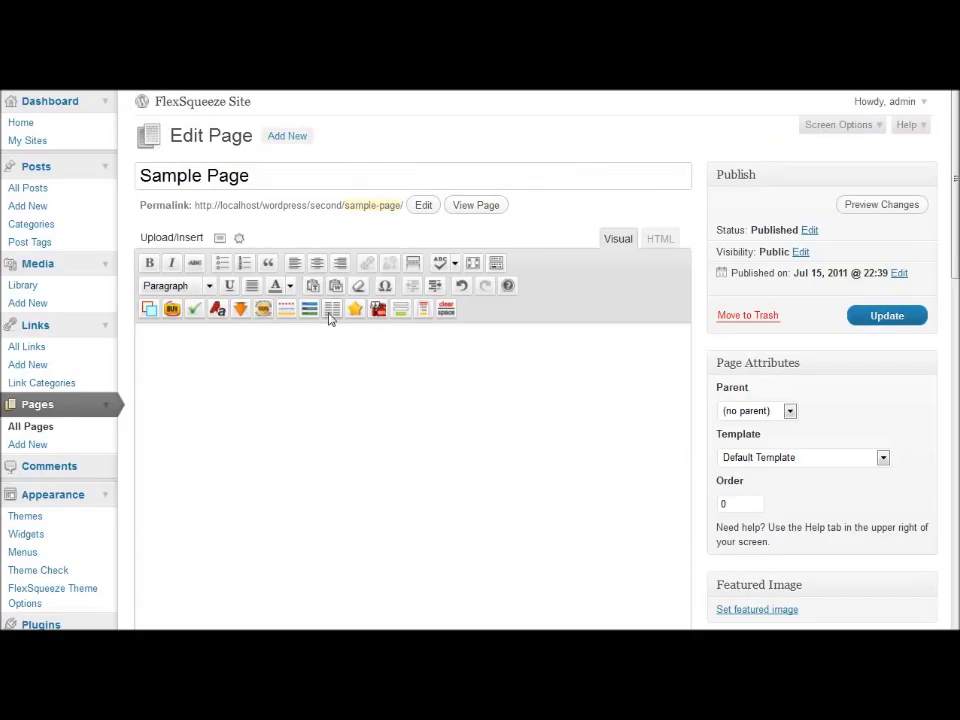
click(328, 312)
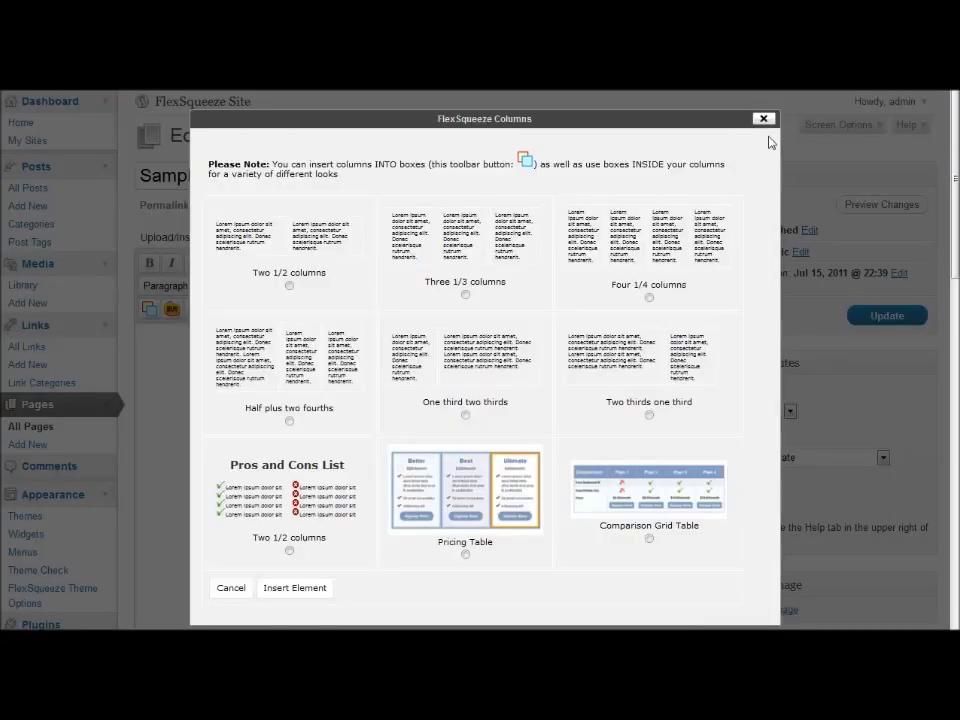
click(763, 119)
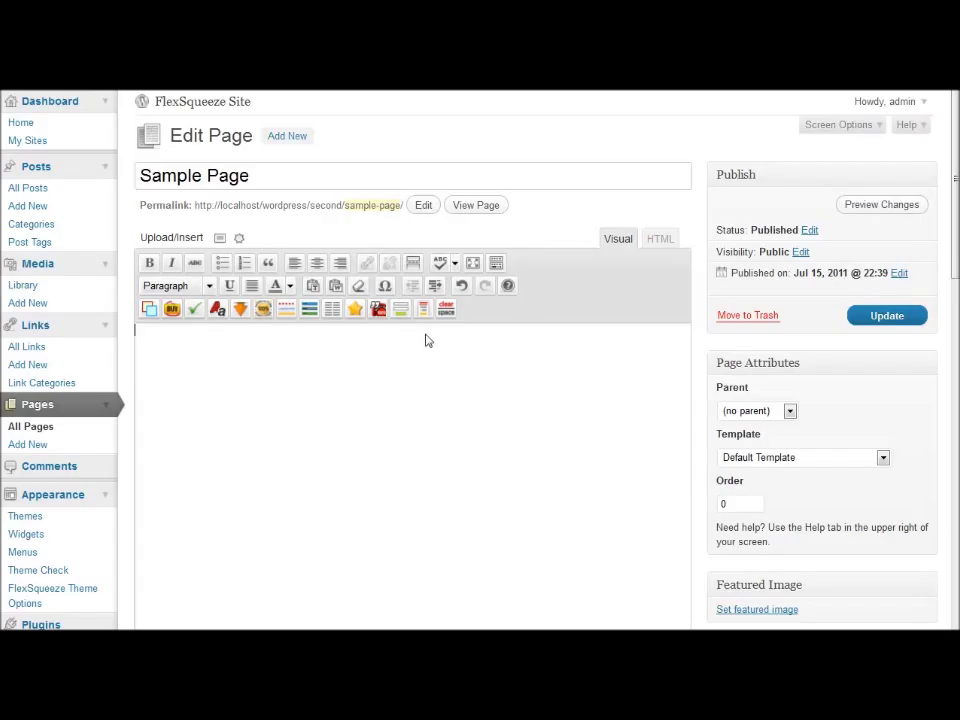
click(355, 310)
drag(767, 186, 763, 381)
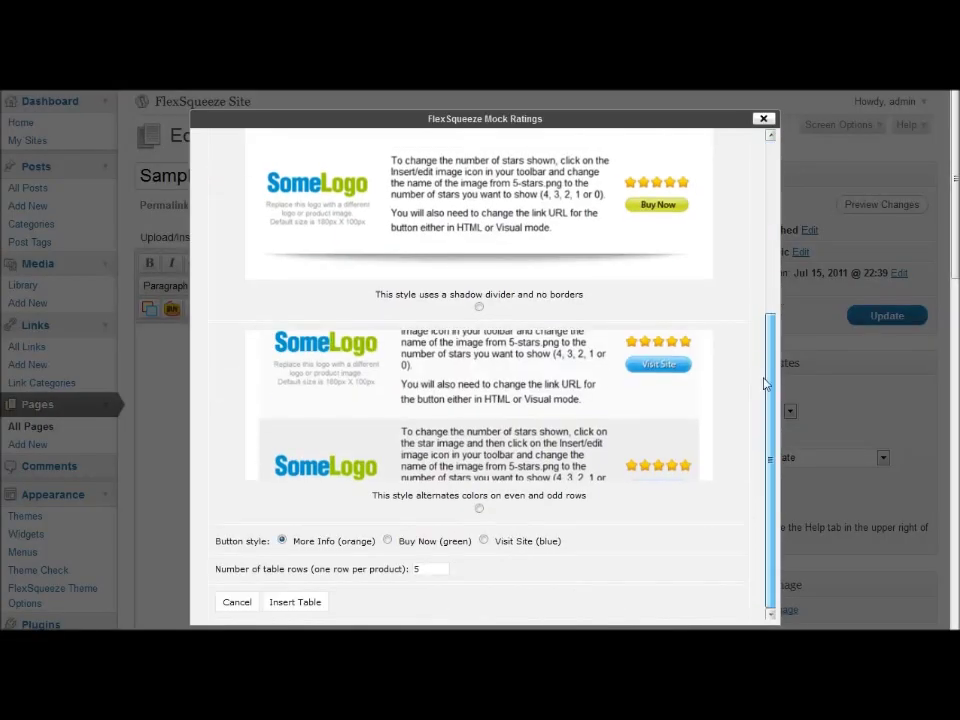
click(763, 119)
click(372, 310)
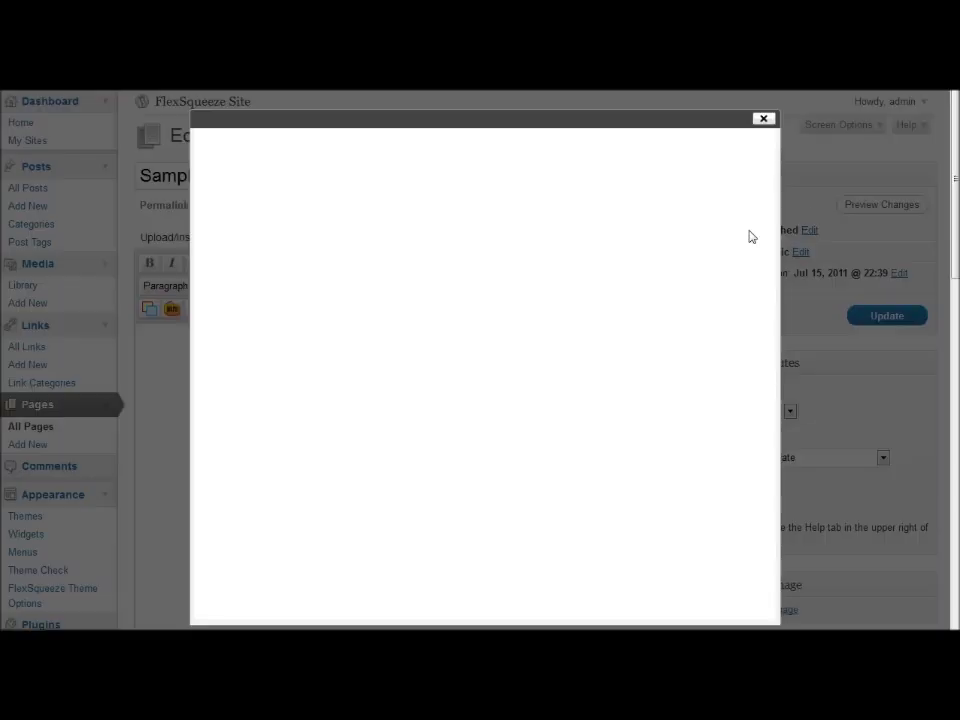
drag(774, 203, 776, 402)
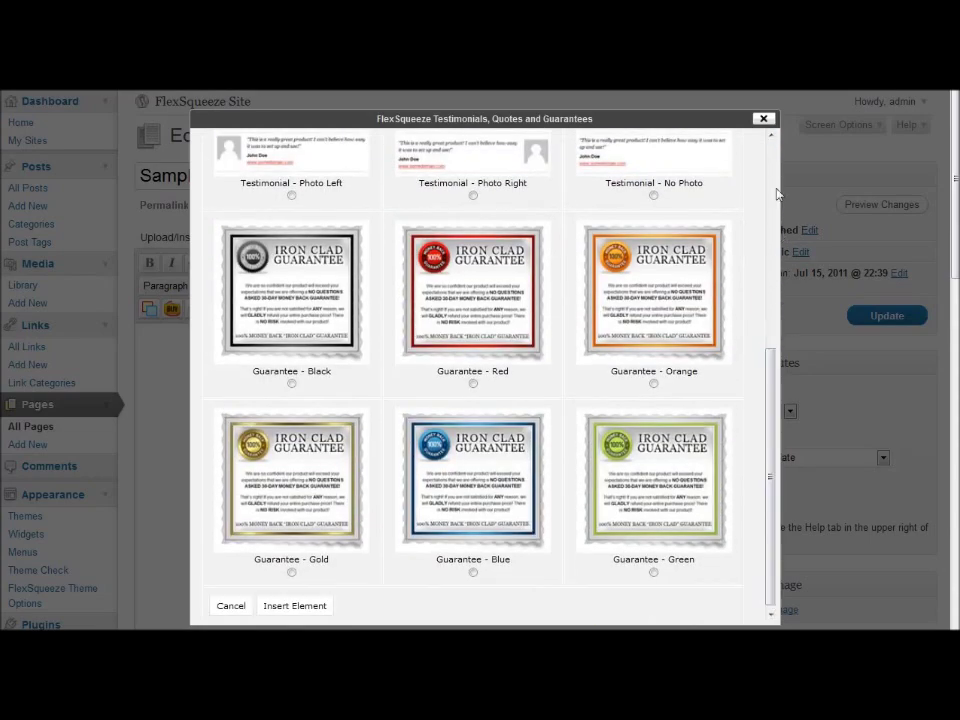
click(763, 119)
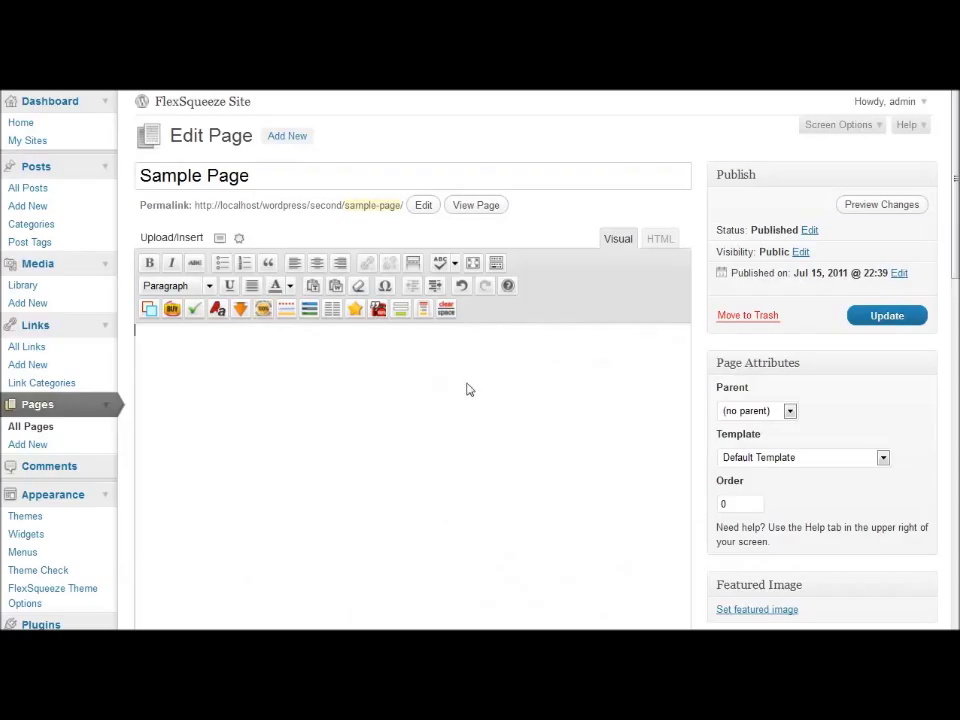
click(400, 310)
drag(770, 183, 767, 135)
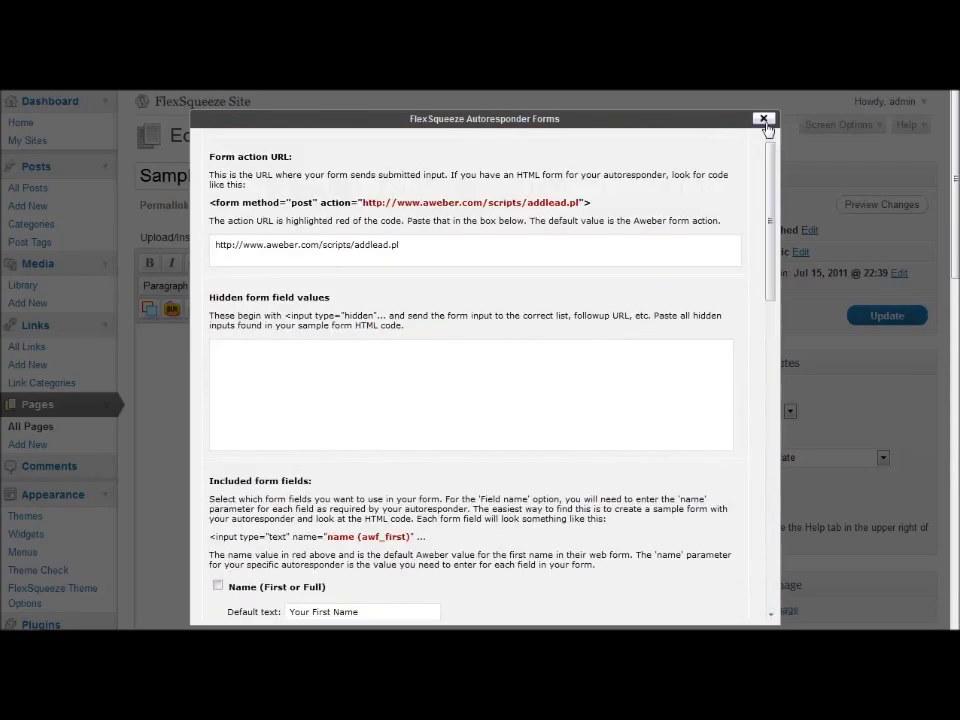
click(763, 119)
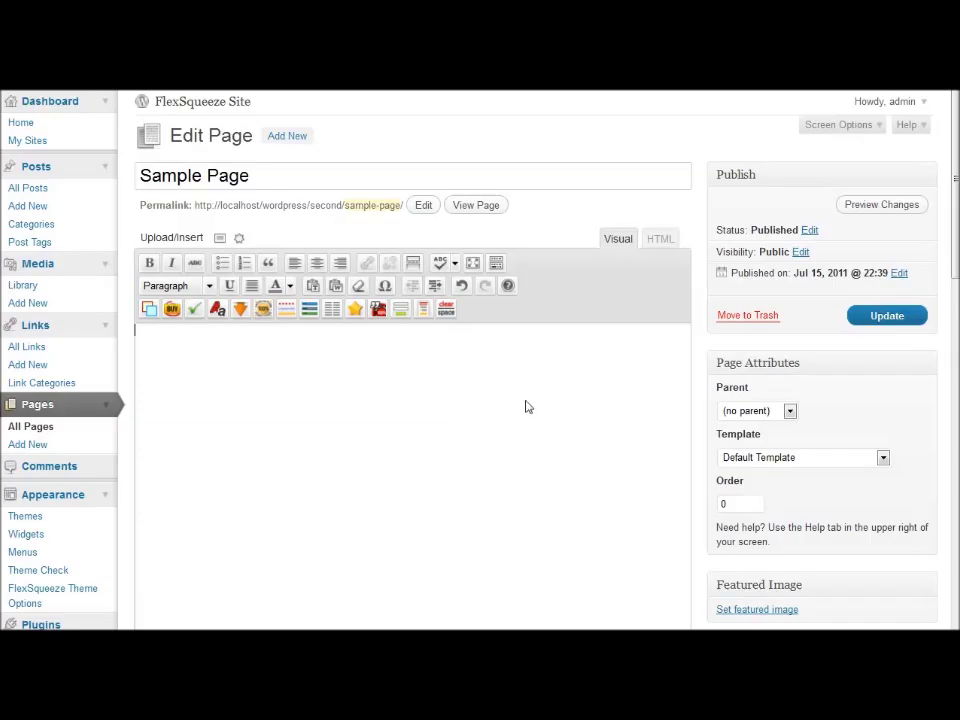
click(423, 313)
drag(761, 231, 781, 200)
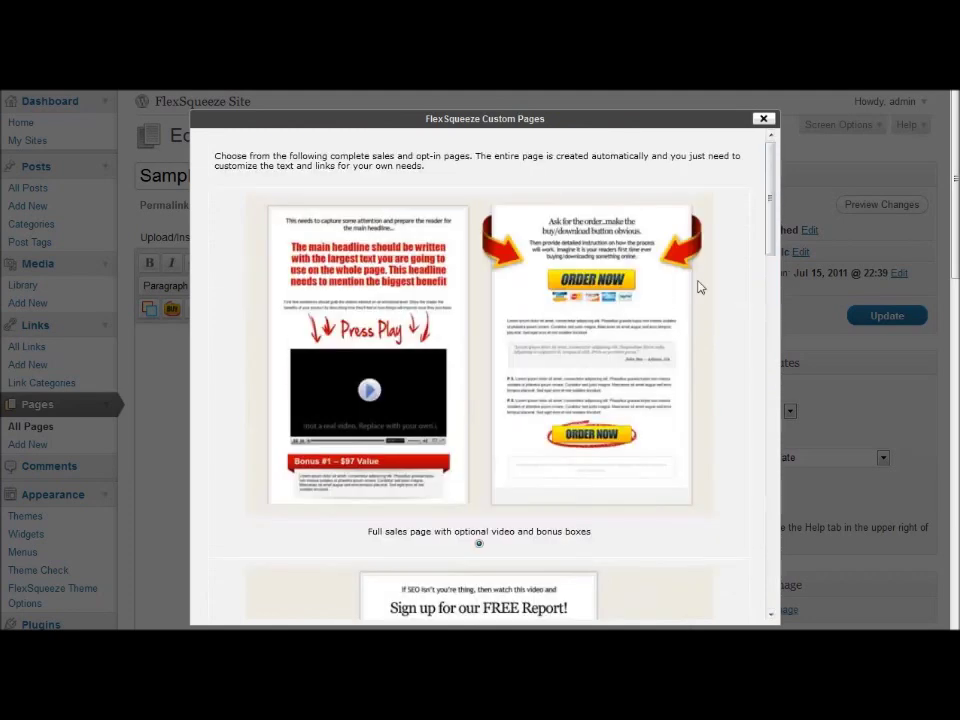
click(764, 118)
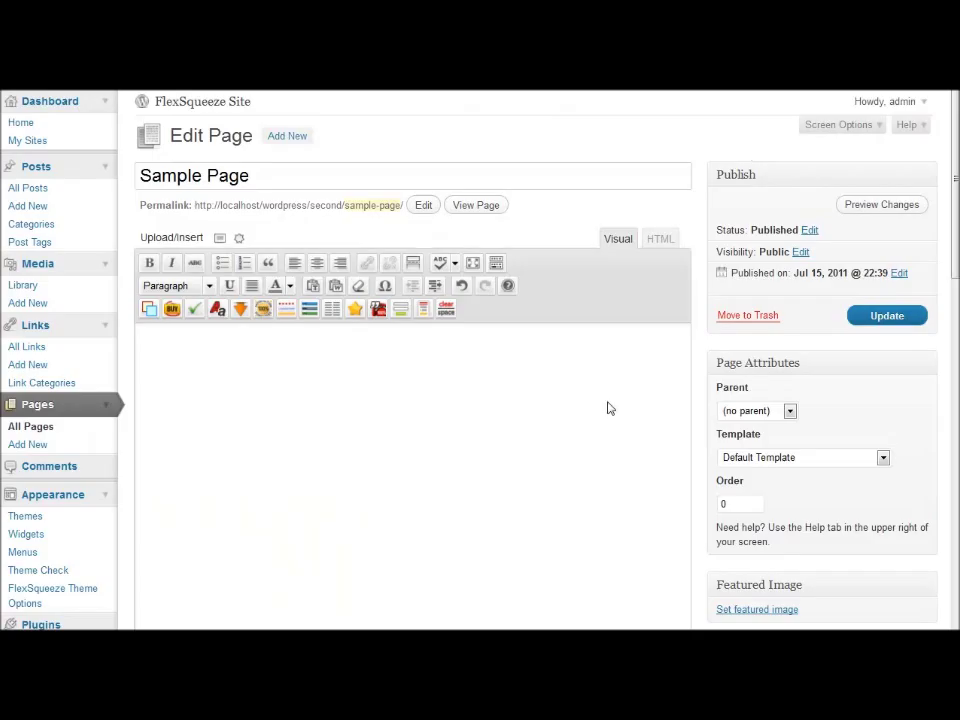
- Paste a lorem ipsum paragraph into the empty page body and start a new line
scroll(607, 408, down, 3)
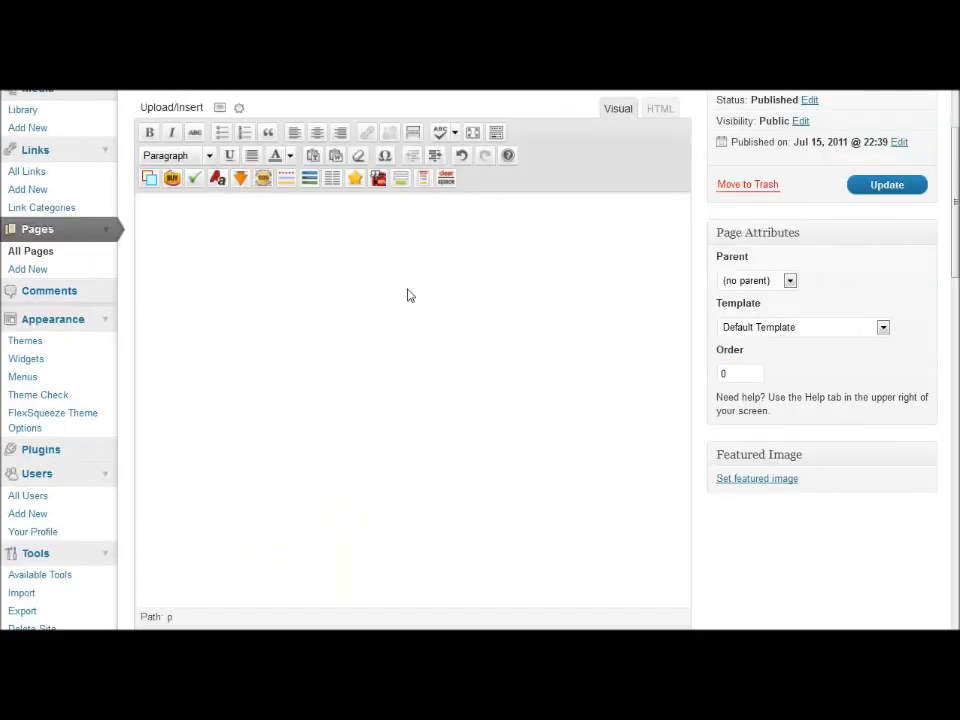
click(252, 237)
text(Lorem ipsum dolor sit amet, consectetur adipiscing elit. Mauris iaculis, lacus sit amet posuere ultrices, dui lacus vehicula urna, quis pulvinar arcu mi sit amet odio. Aliquam tincidunt posuere scelerisque. Donec consequat libero a nibh ullamcorper sed varius massa hendrerit. Vestibulum erat ligula, commodo placerat hendrerit congue, ultricies sit amet diam. Ut ornare lectus a dolor pellentesque eu porta lectus vulputate. Morbi viverra lacinia aliquam.)
key(Return)
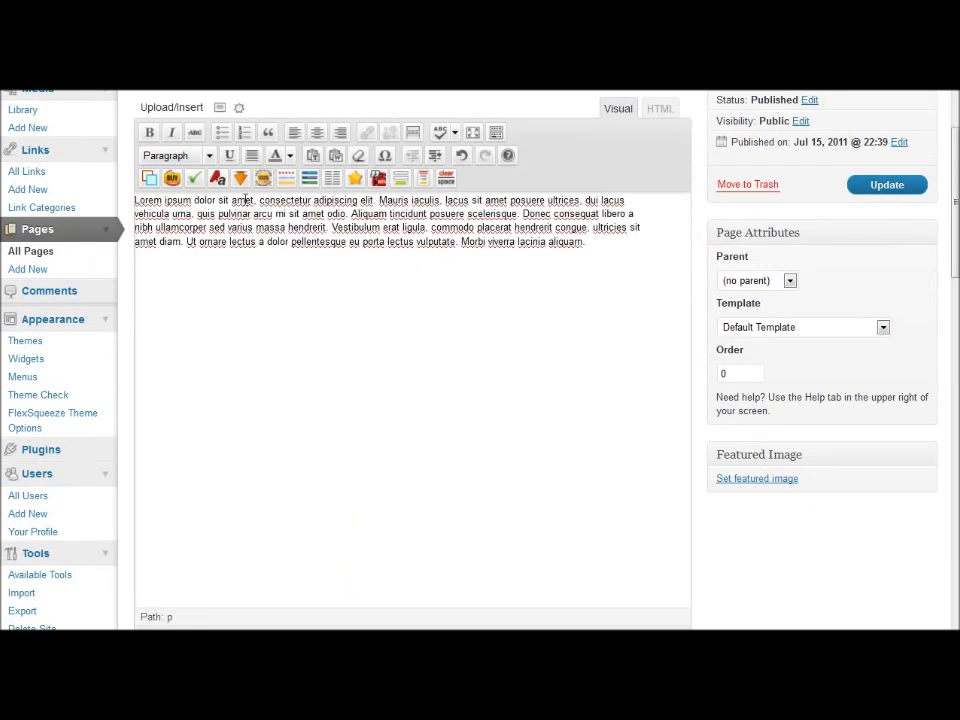
- Insert the dual-bordered heading style from Fonts and Type Styles and select its placeholder line
click(218, 180)
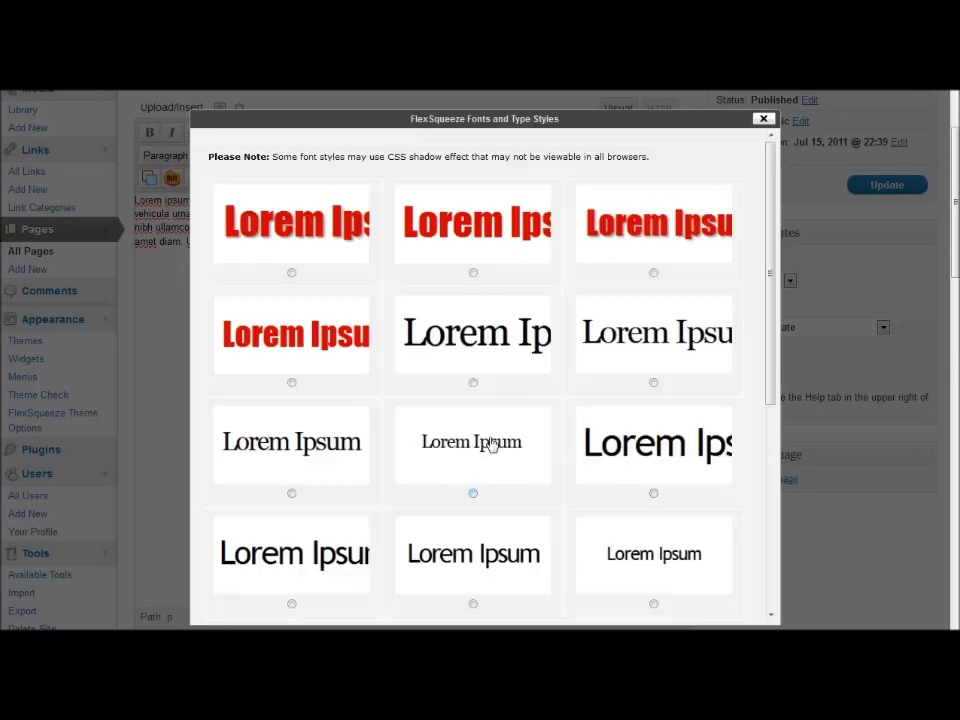
scroll(490, 443, down, 5)
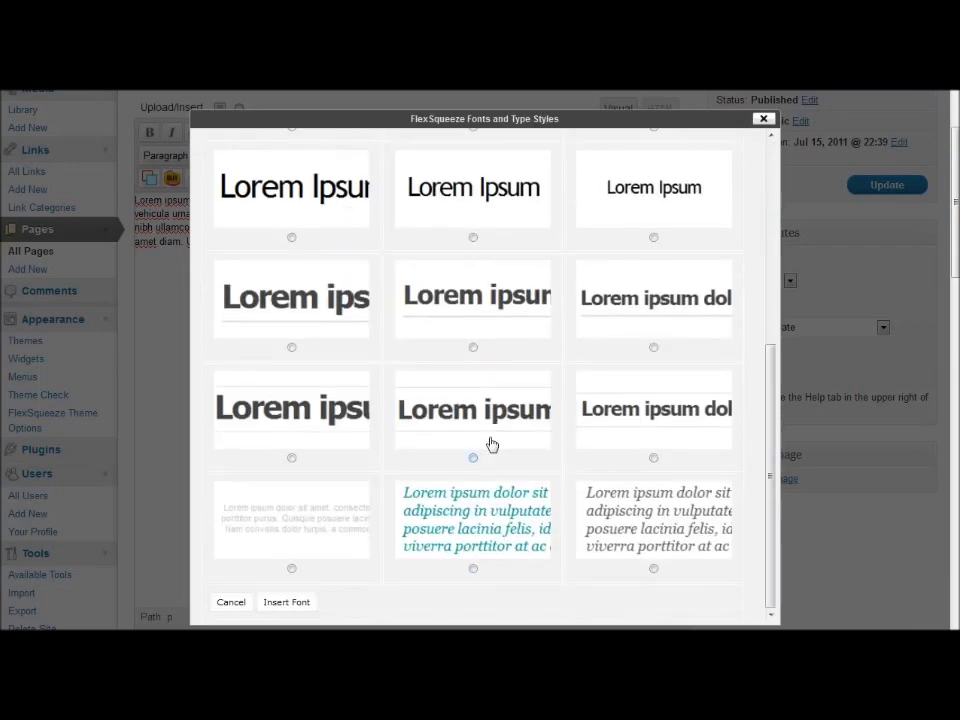
click(287, 602)
drag(291, 377, 125, 374)
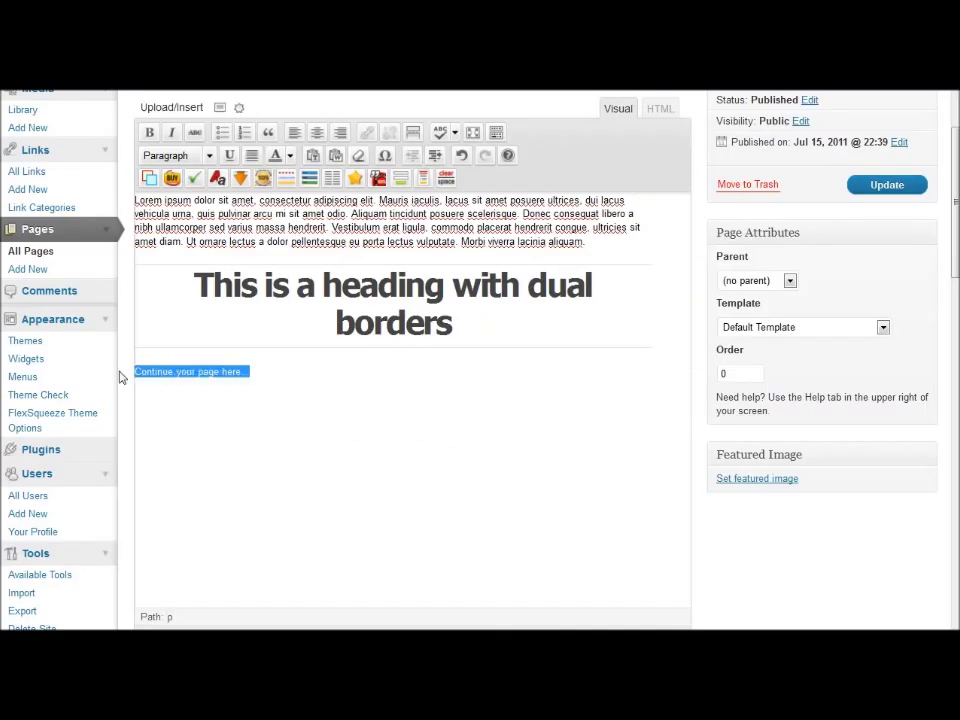
- Paste a filler paragraph below the heading and insert a green checkmark list
click(238, 390)
text(Lorem ipsum dolor sit amet, consectetur adipiscing elit. Mauris iaculis, lacus sit amet posuere ultrices, dui lacus vehicula urna, quis pulvinar arcu mi sit amet odio. Aliquam tincidunt posuere scelerisque. Donec consequat libero a nibh ullamcorper sed varius massa hendrerit. Vestibulum erat ligula, commodo placerat hendrerit congue, ultricies sit amet diam. Ut ornare lectus a dolor pellentesque eu porta lectus vulputate. Morbi viverra lacinia aliquam.)
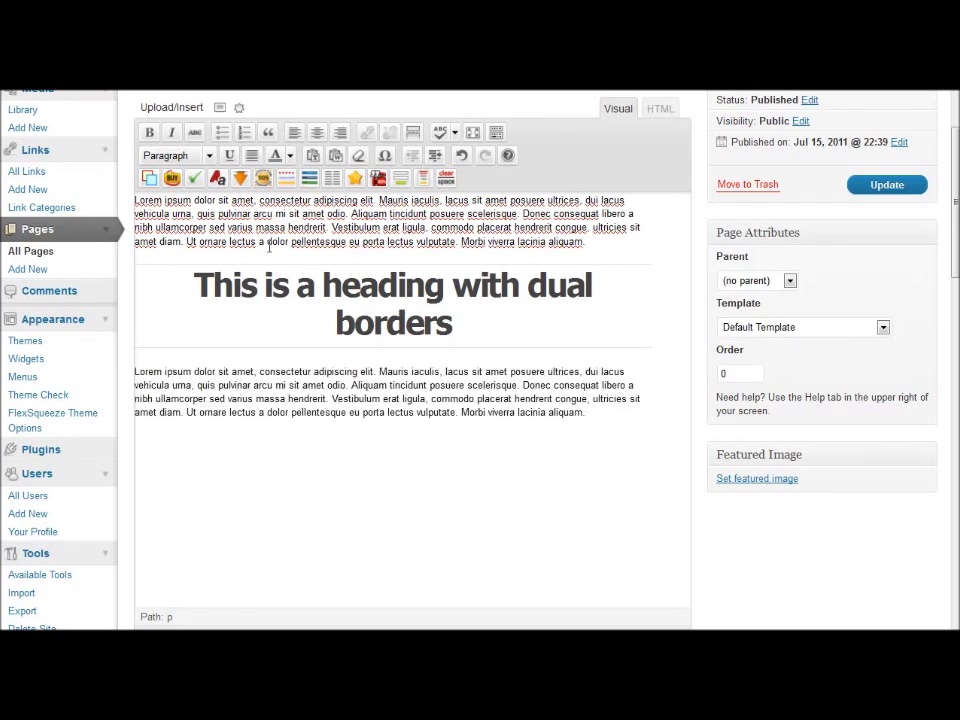
click(196, 180)
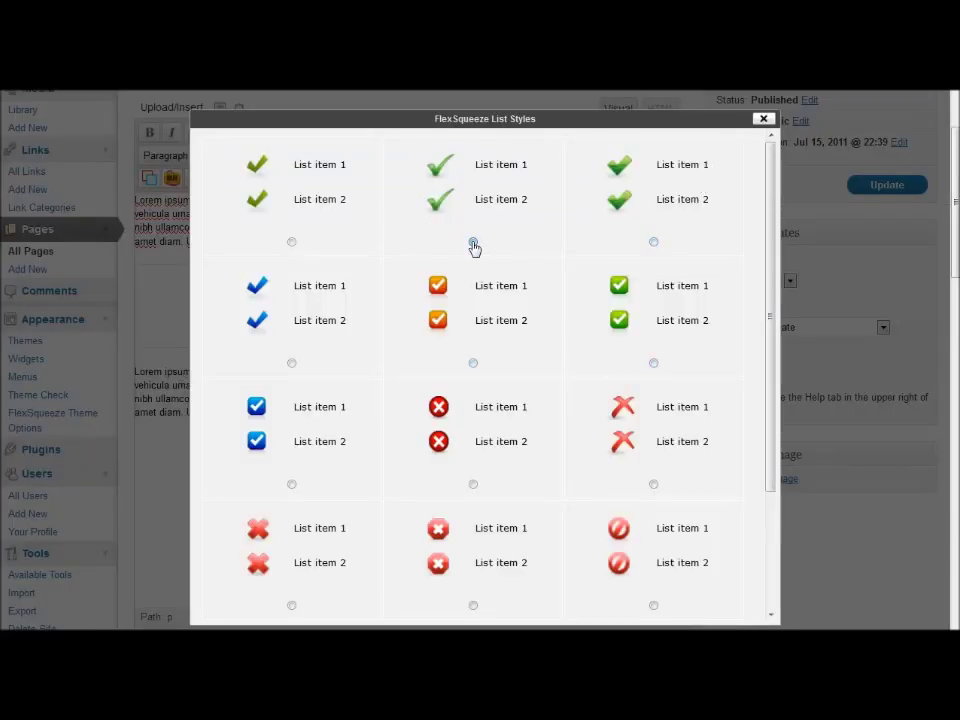
drag(771, 313, 775, 496)
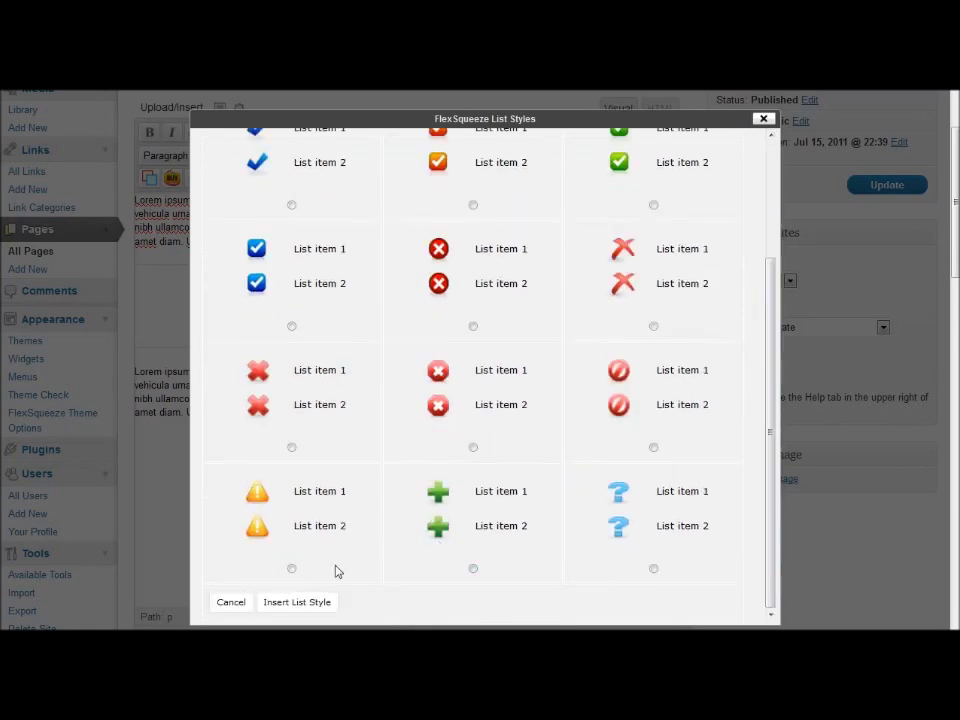
click(297, 603)
- Add a third item, List item 3, then move below the list
click(253, 480)
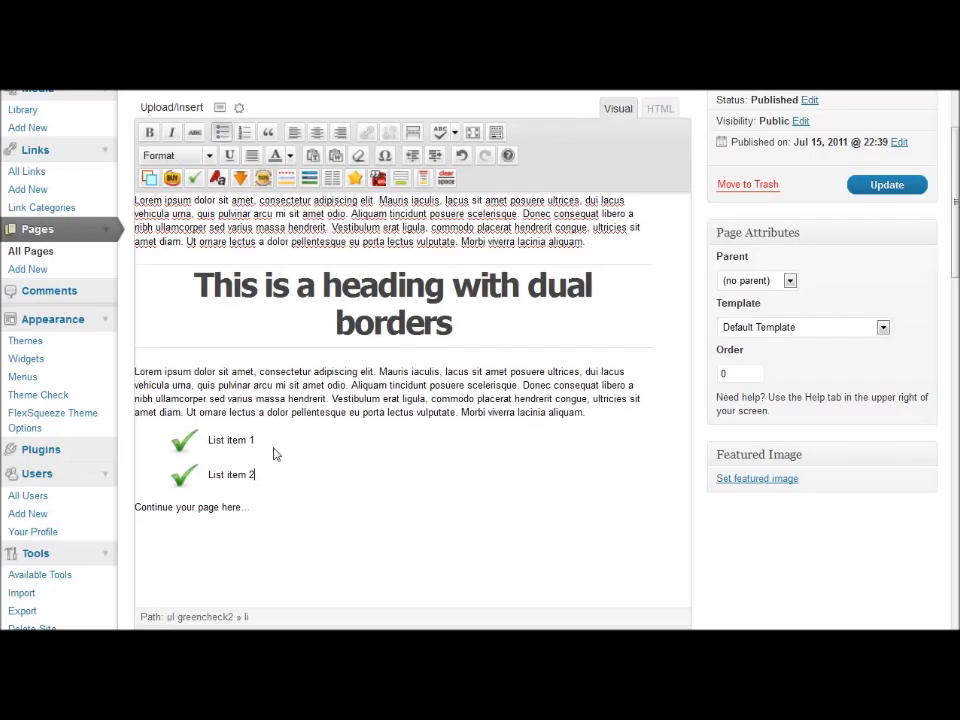
key(Return)
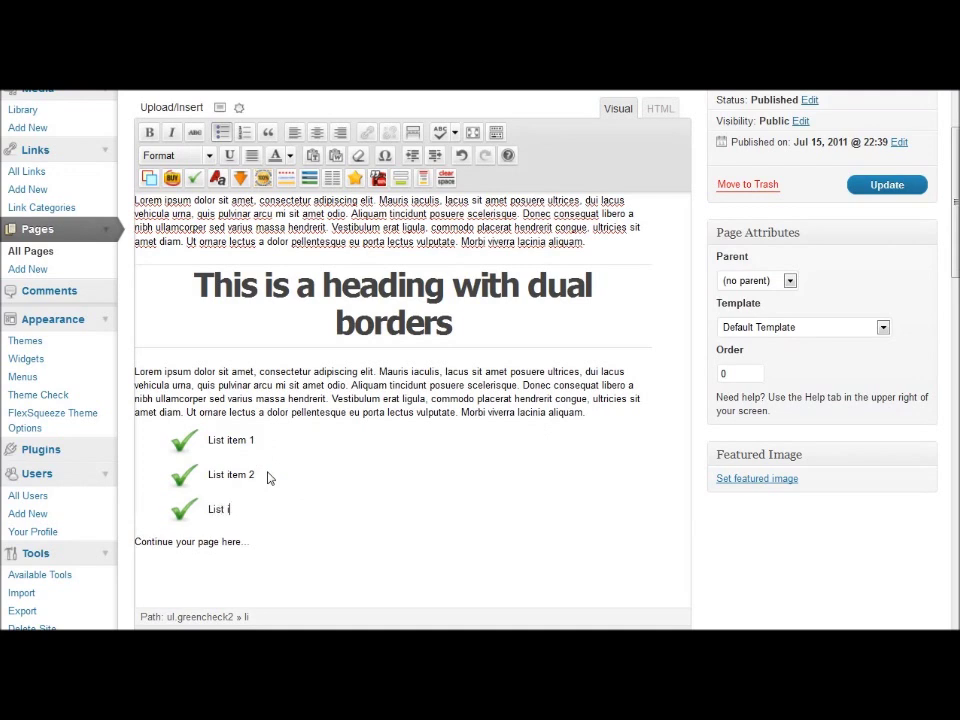
click(236, 541)
- Change the heading to 'This is a Big Headline' and paste filler text below the checklist
drag(452, 332, 323, 288)
text(B)
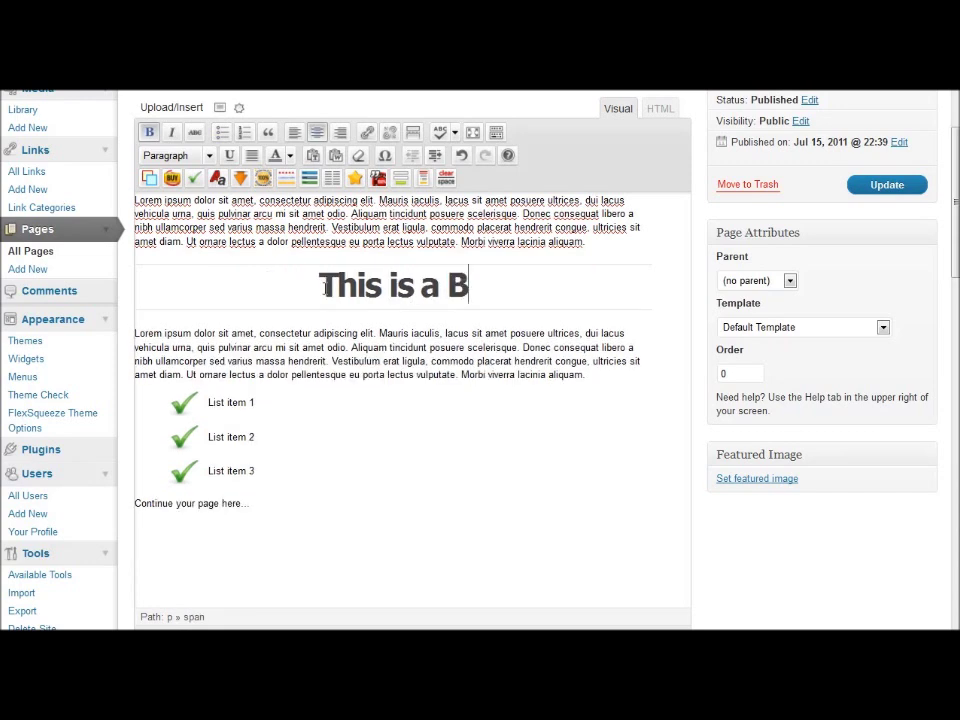
text(ig Headline)
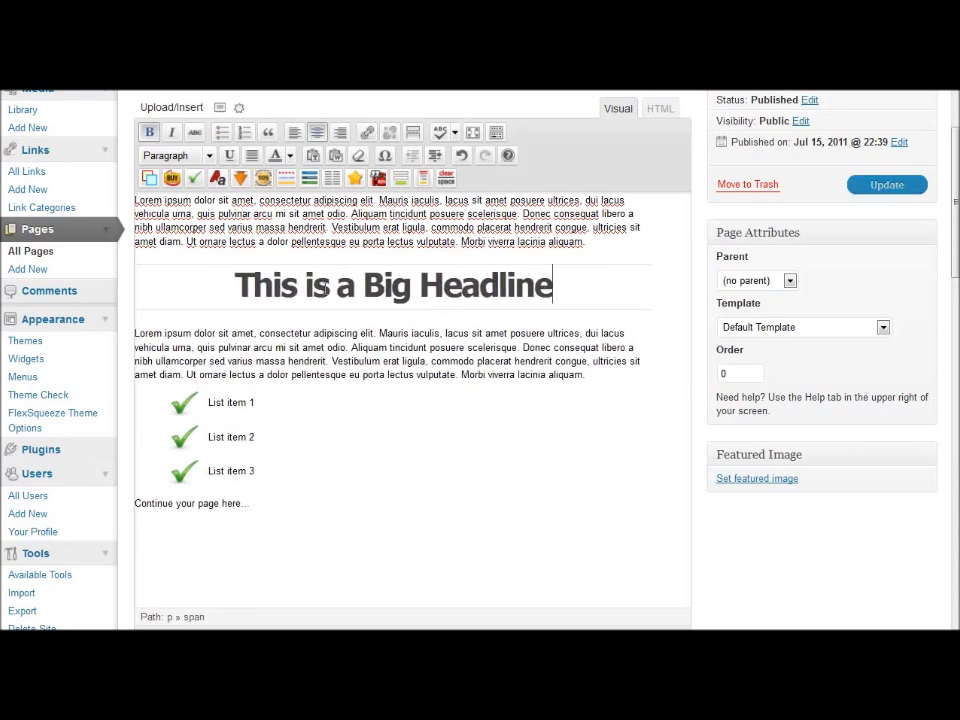
drag(276, 501, 133, 503)
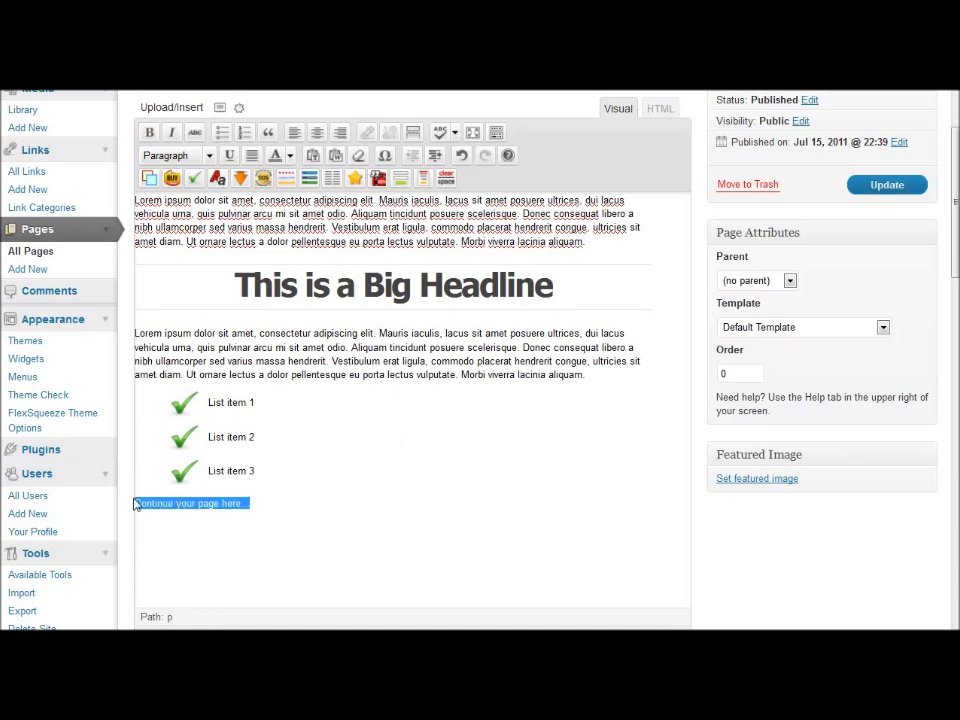
text(Lorem ipsum dolor sit amet, consectetur adipiscing elit. Mauris iaculis, lacus sit amet posuere ultrices, dui lacus vehicula urna, quis pulvinar arcu mi sit amet odio. Aliquam tincidunt posuere scelerisque. Donec consequat libero a nibh ullamcorper sed varius massa hendrerit. Vestibulum erat ligula, commodo placerat hendrerit congue, ultricies sit amet diam. Ut ornare lectus a dolor pellentesque eu porta lectus vulputate. Morbi viverra lacinia aliquam.)
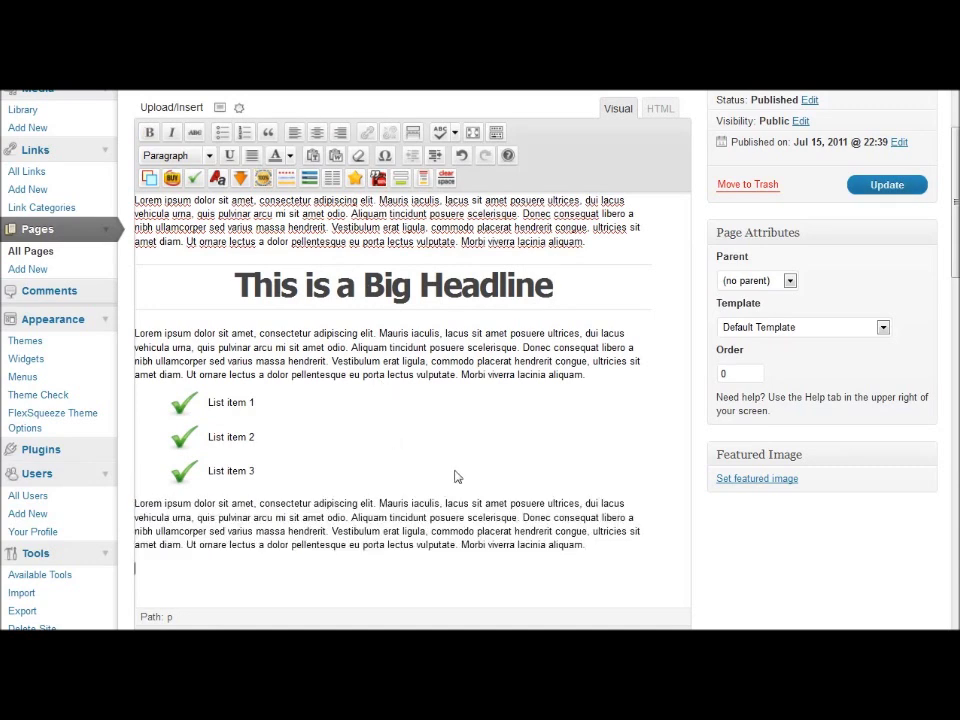
- Insert the Down Arrow Gold graphic from Miscellaneous Elements below the filler text
click(172, 177)
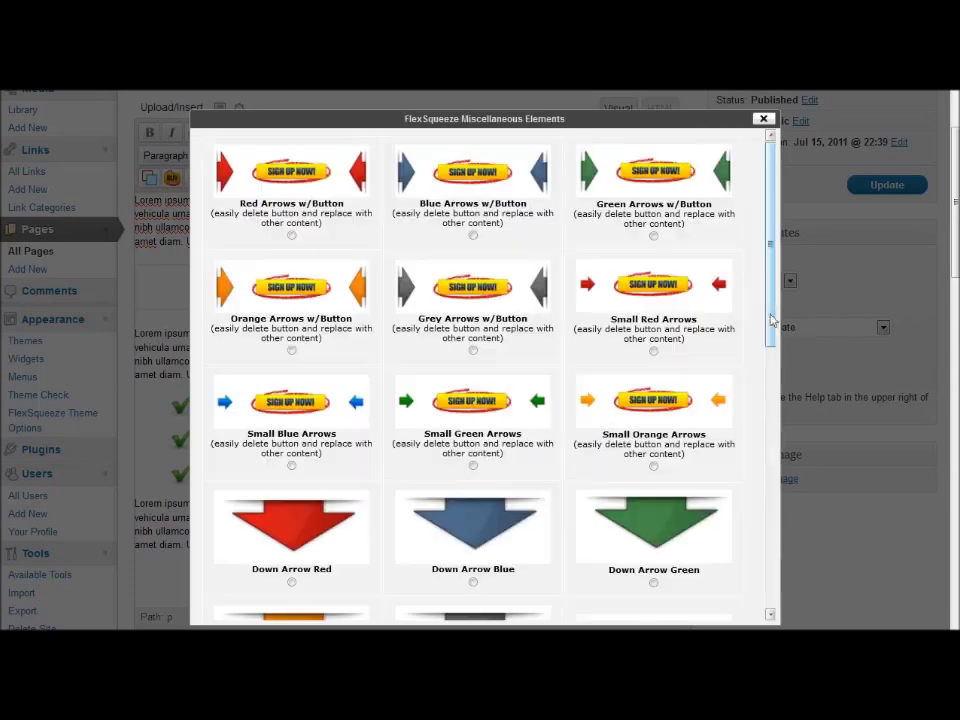
drag(771, 309, 765, 555)
click(473, 245)
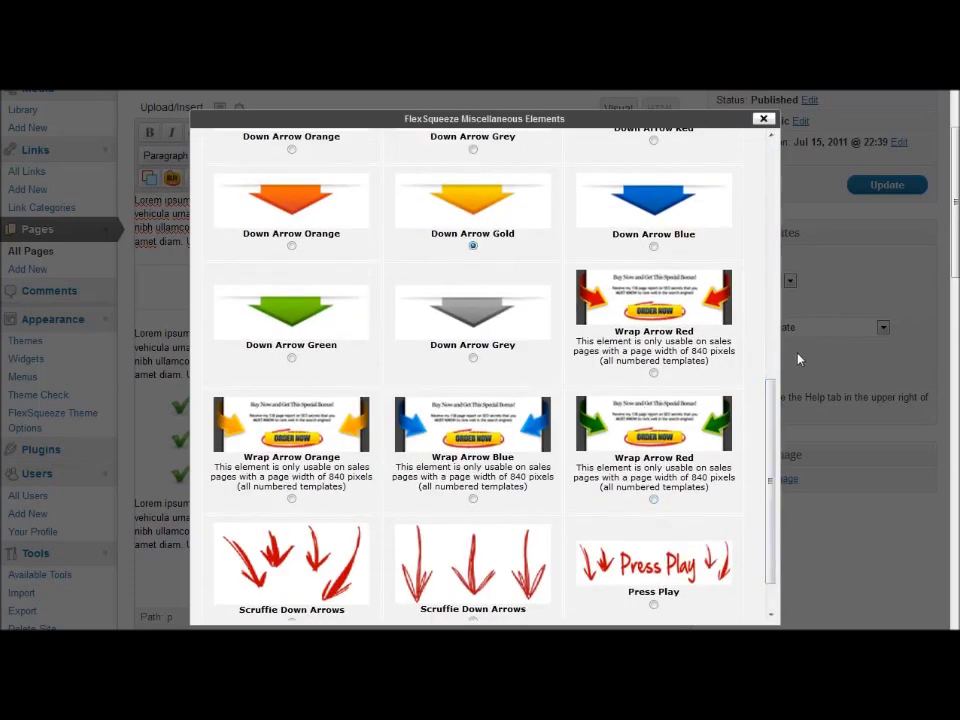
drag(776, 418, 765, 499)
click(322, 601)
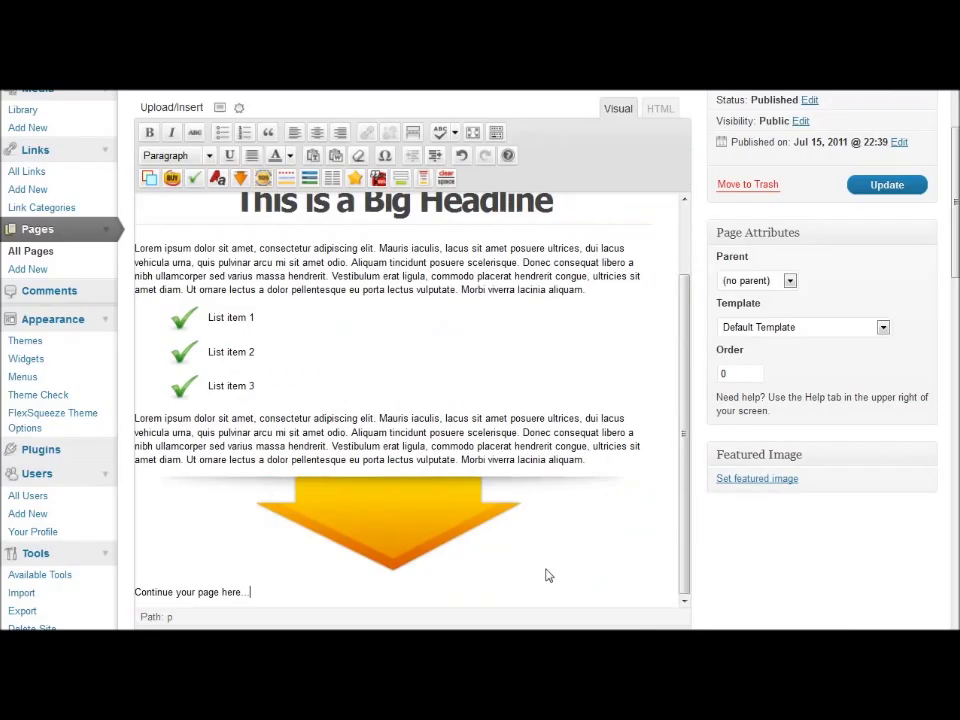
- Insert a red-bordered yellow content box: width 400, 10px rounded corners, Lightest gradient
drag(251, 593, 135, 592)
click(149, 178)
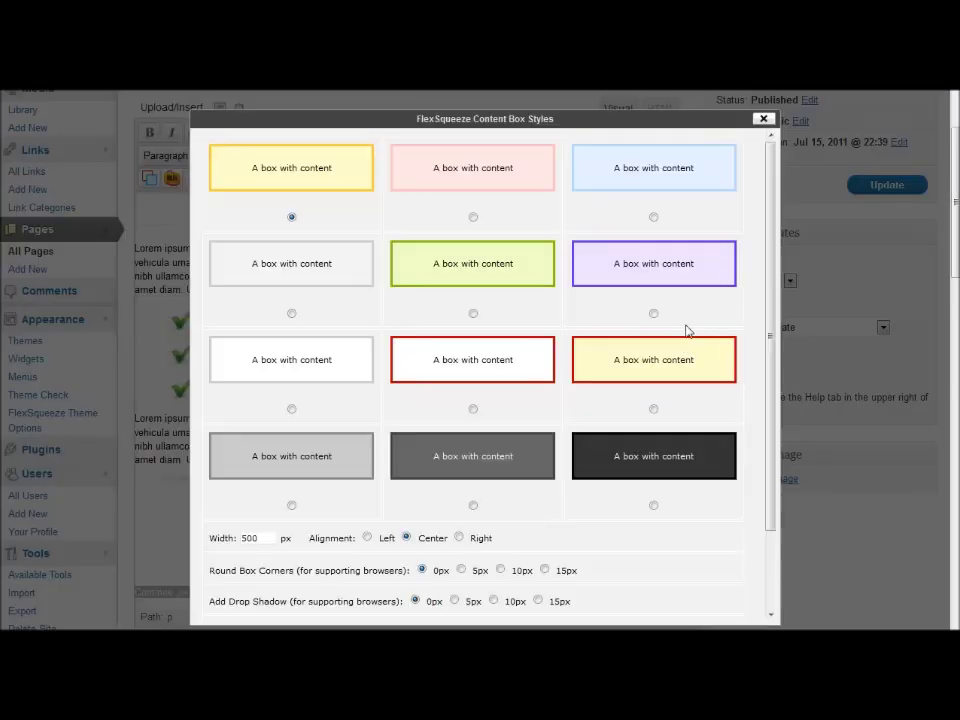
click(681, 360)
drag(771, 407, 763, 540)
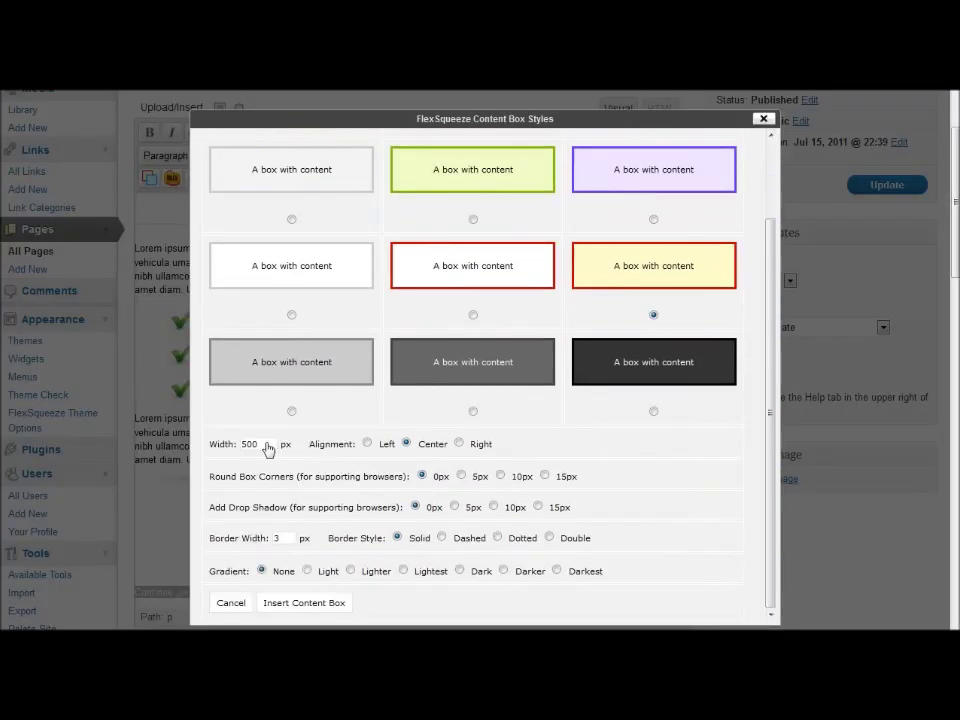
drag(248, 448, 212, 457)
text(4)
click(501, 479)
click(403, 572)
click(335, 605)
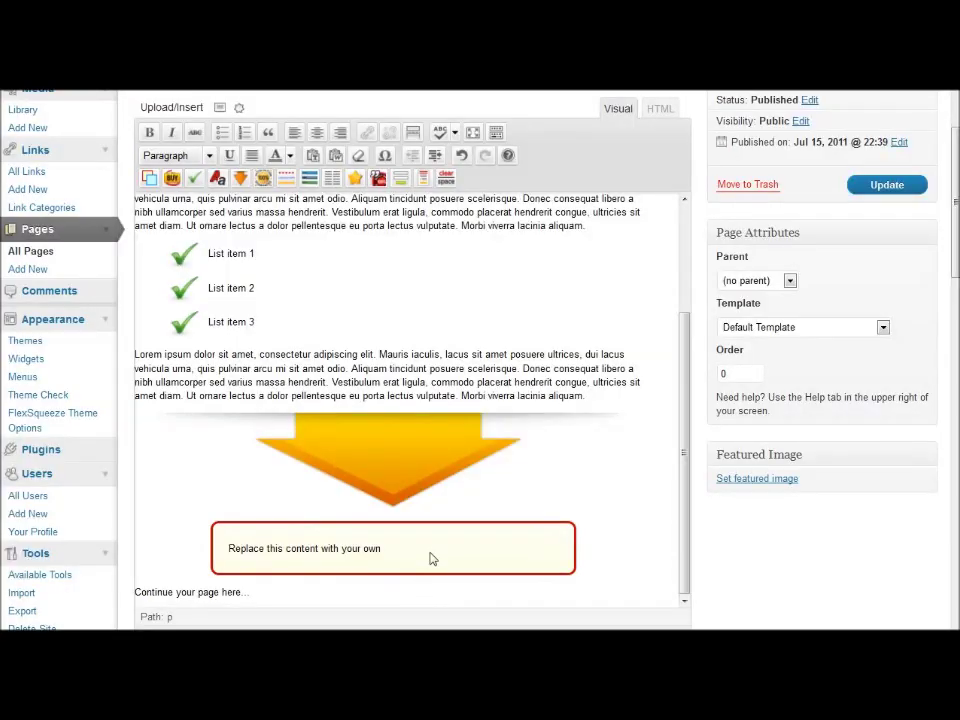
- Replace the box's placeholder text with lorem ipsum and add an empty line
drag(431, 559, 81, 549)
text(Lorem ipsum dolor sit amet, consectetur adipiscing elit. Mauris iaculis, lacus sit amet posuere ultrices, dui lacus vehicula urna, quis pulvinar arcu mi sit amet odio. Aliquam tincidunt posuere scelerisque. Donec consequat libero a nibh ullamcorper sed varius massa hendrerit. Vestibulum erat ligula, commodo placerat hendrerit congue, ultricies sit amet diam. Ut ornare lectus a dolor pellentesque eu porta lectus vulputate. Morbi viverra lacinia aliquam.)
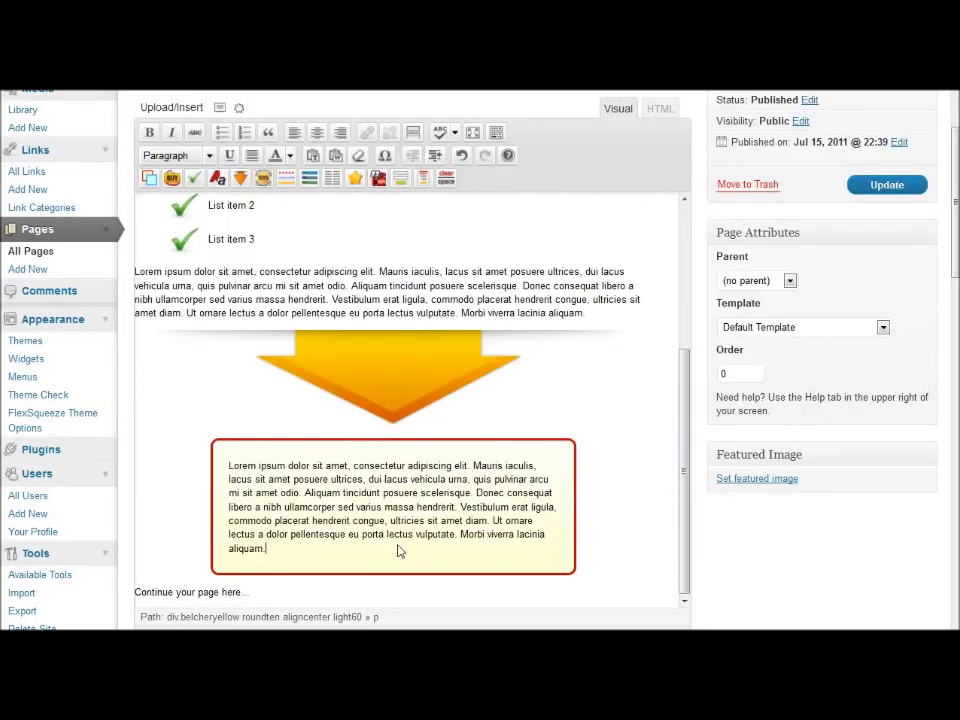
key(Return)
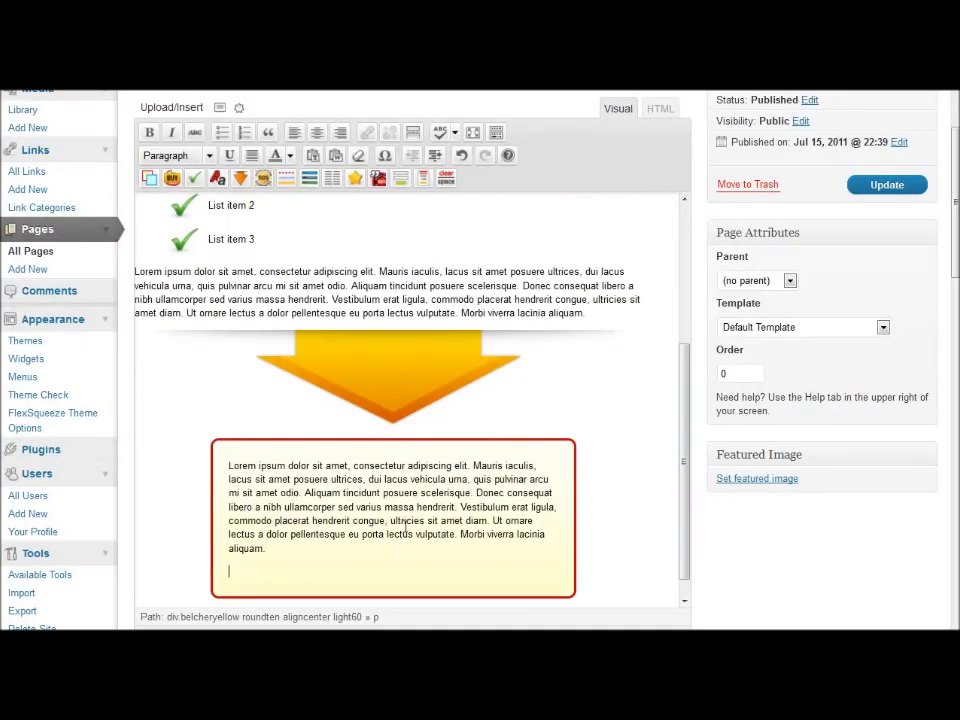
- Insert the Add To Cart button with PayPal logo into the box and delete its placeholder line
click(172, 178)
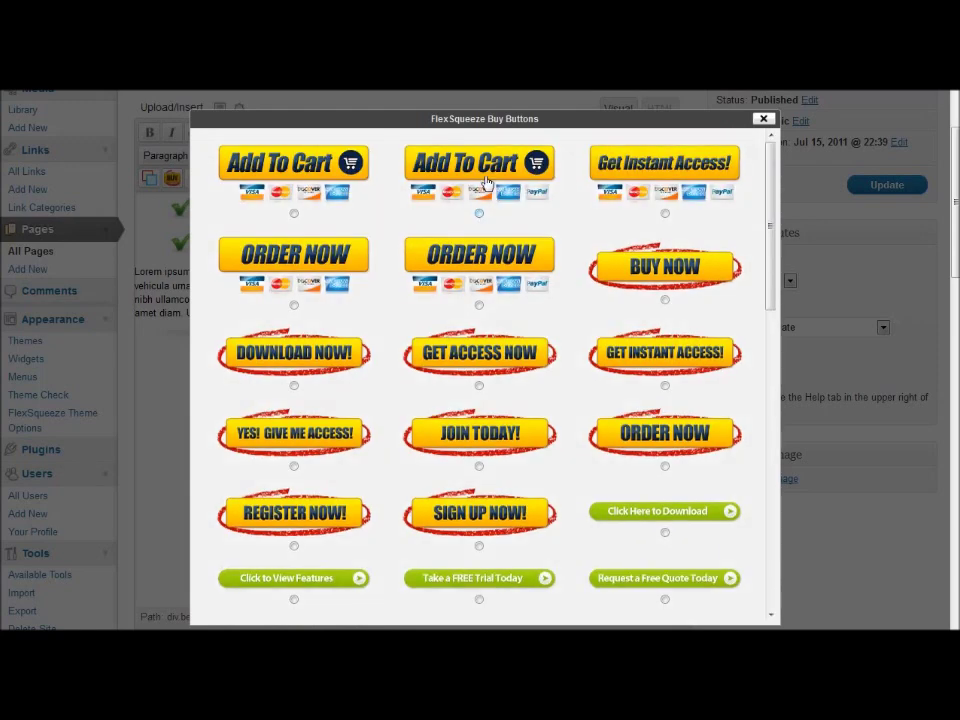
click(479, 213)
drag(772, 252, 754, 589)
click(298, 602)
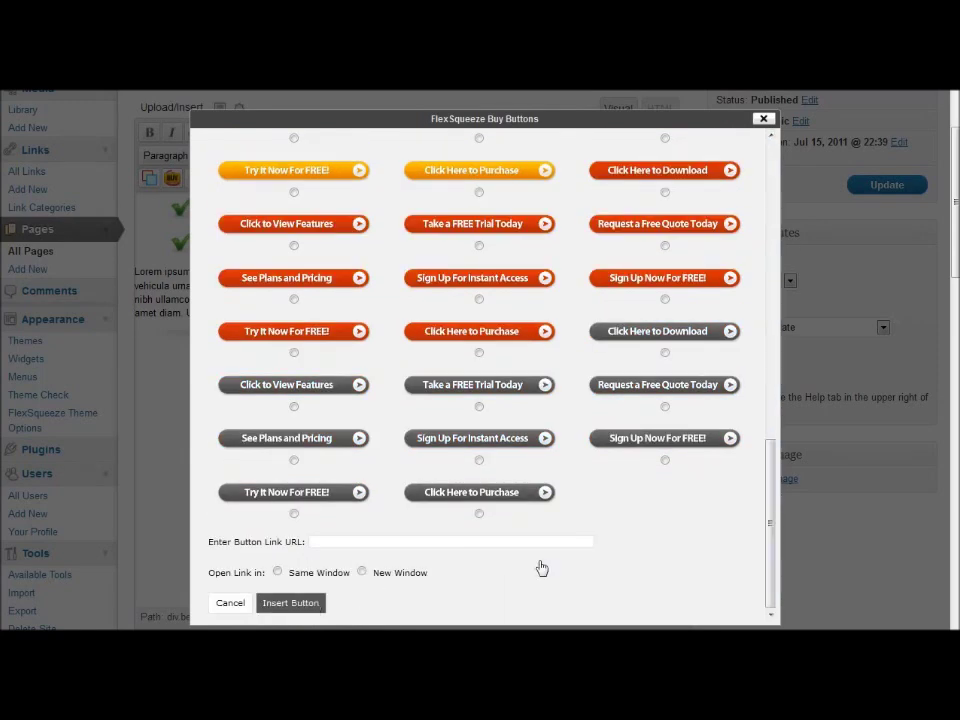
drag(366, 551, 214, 551)
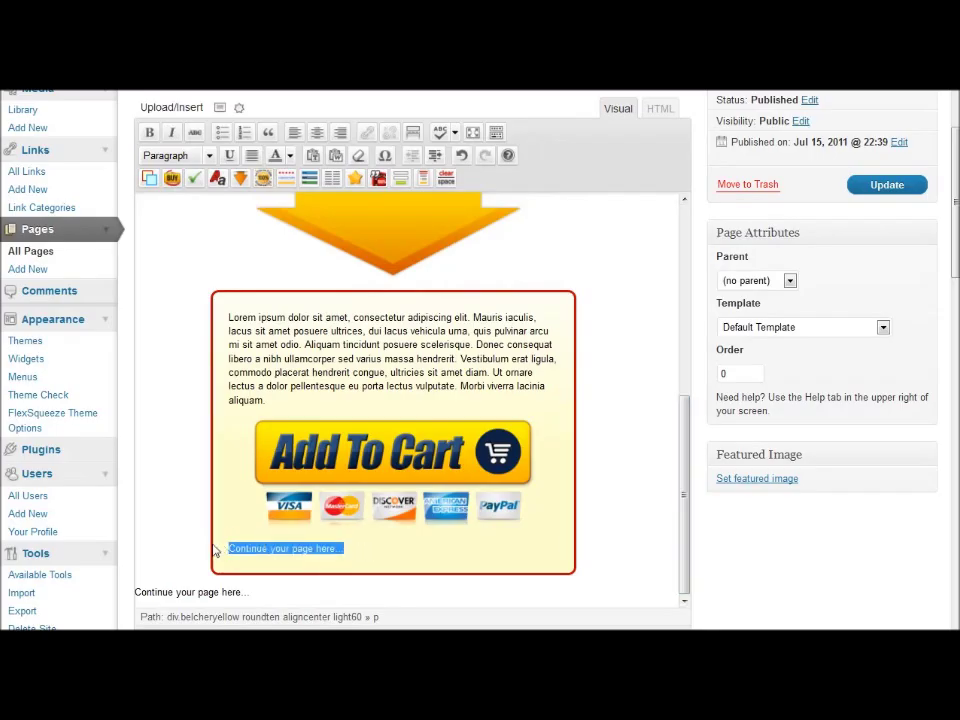
key(BackSpace)
- Add faded small-print text beneath the button and delete the leftover placeholder below the box
click(163, 132)
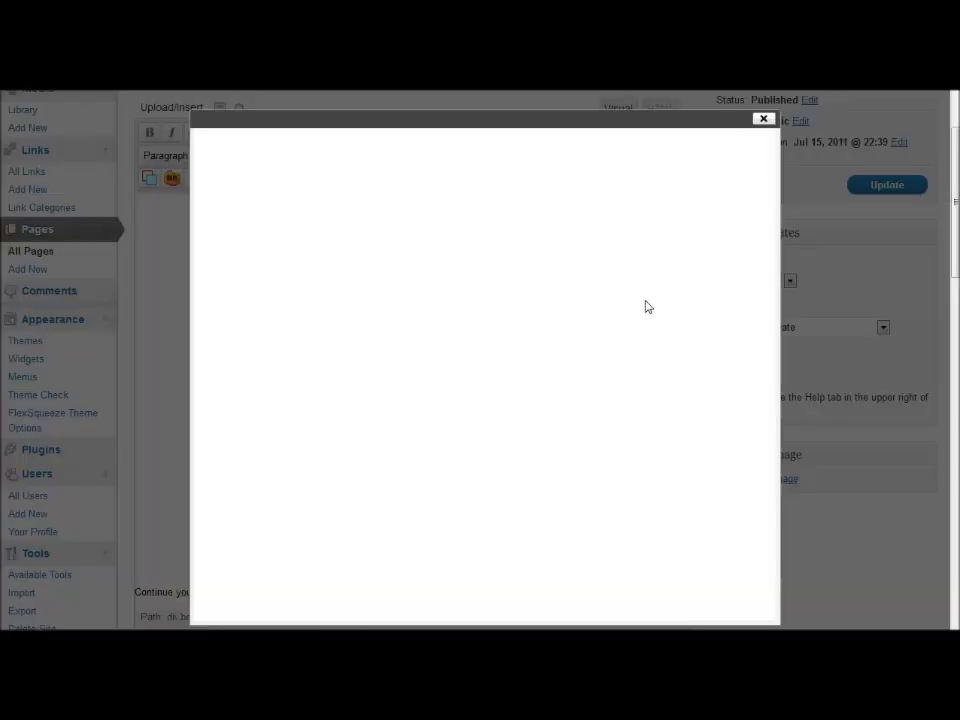
drag(769, 317, 769, 522)
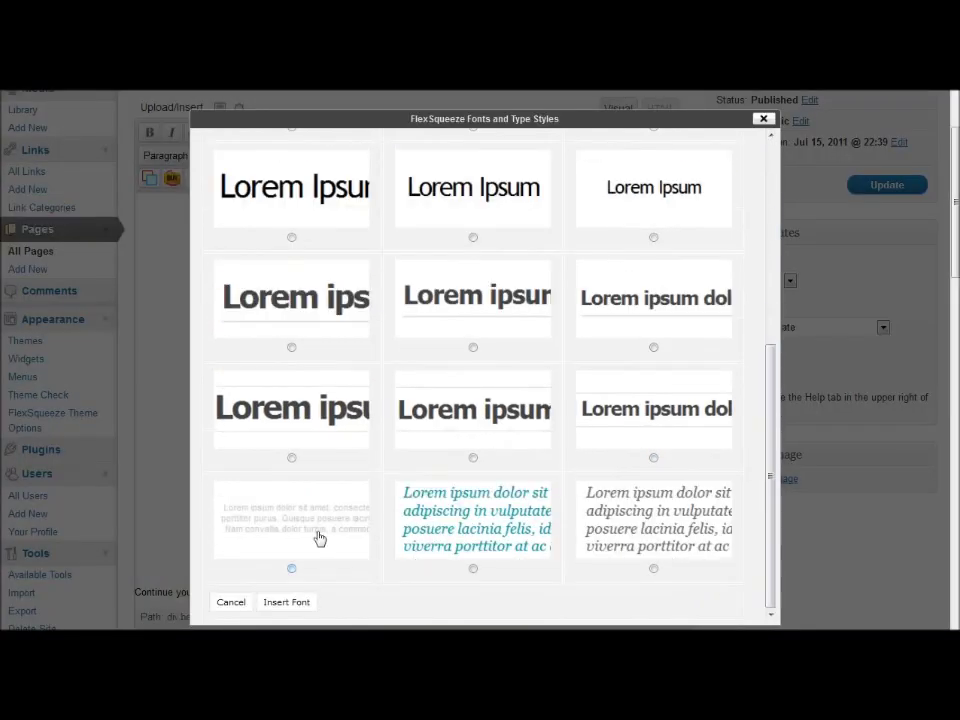
click(291, 568)
click(287, 602)
scroll(683, 493, down, 1)
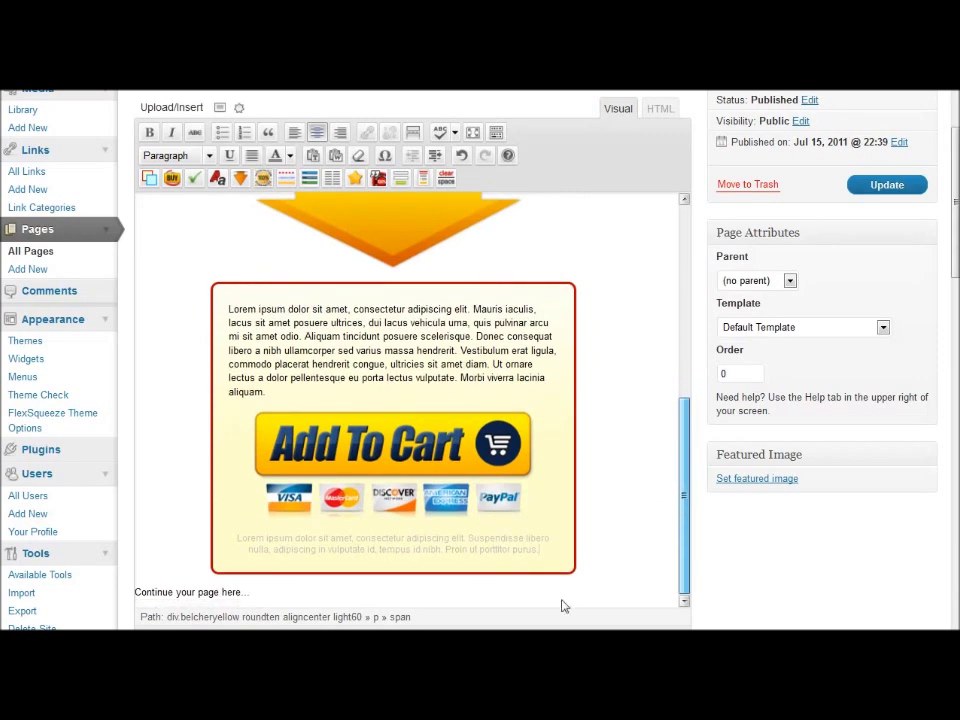
drag(307, 597, 96, 589)
key(BackSpace)
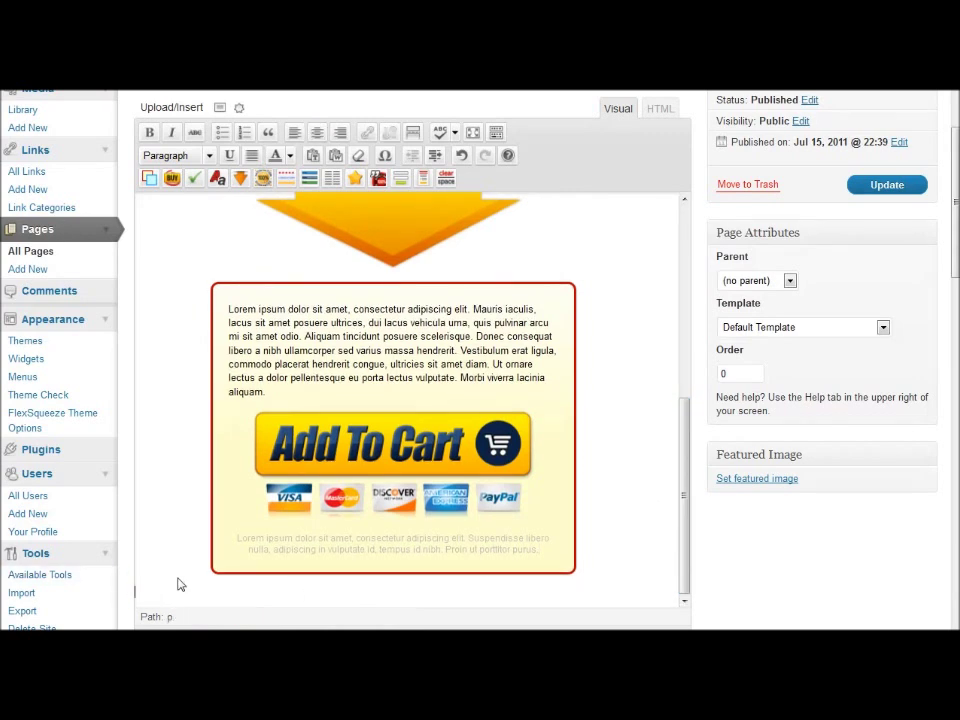
- Update the Sample Page and scroll the live page showing headline, checklist, arrow and Add To Cart box
click(890, 188)
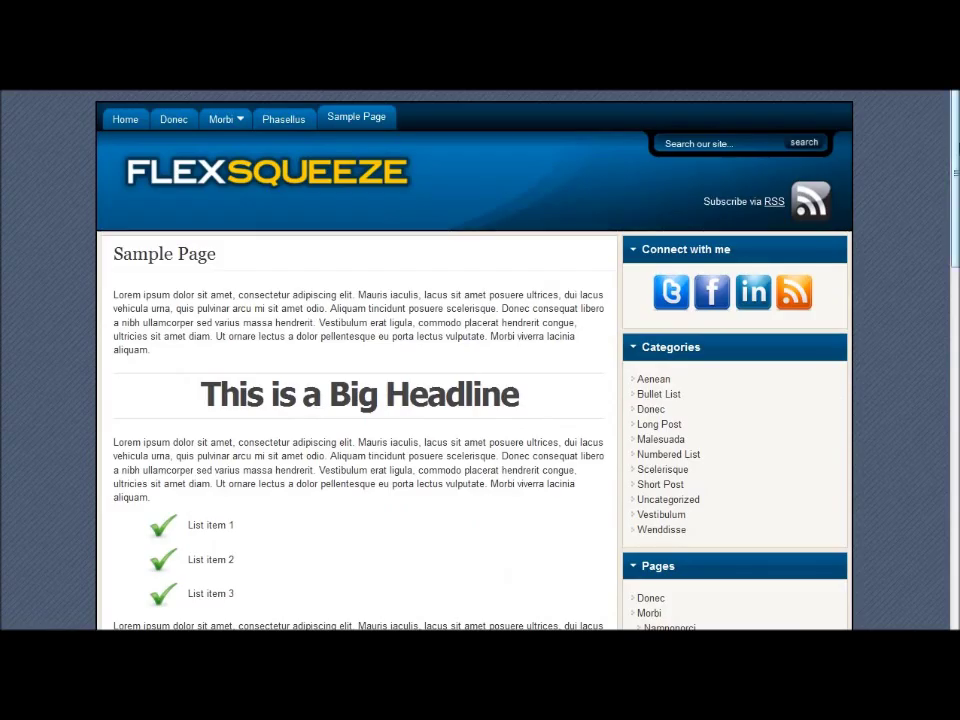
scroll(480, 360, down, 3)
scroll(480, 360, down, 5)
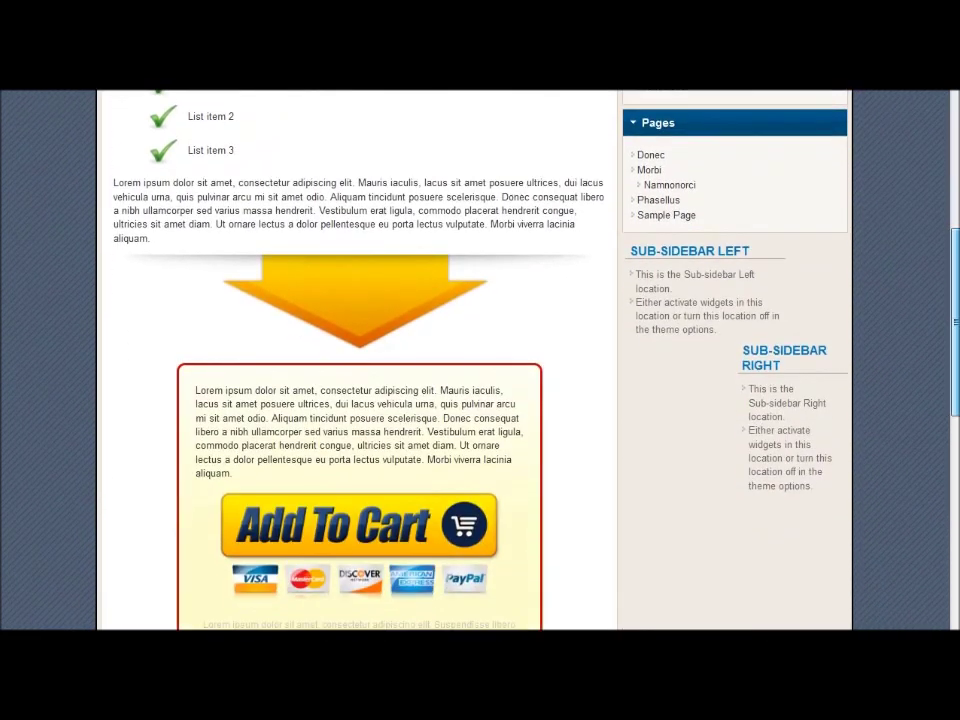
scroll(480, 360, up, 5)
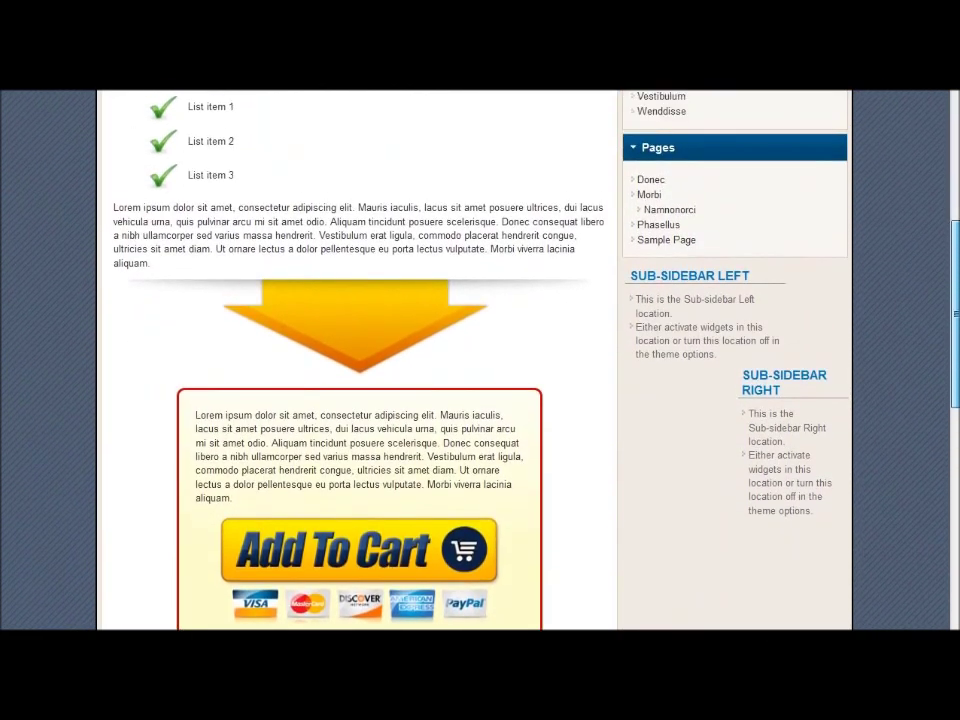
scroll(480, 360, up, 1)
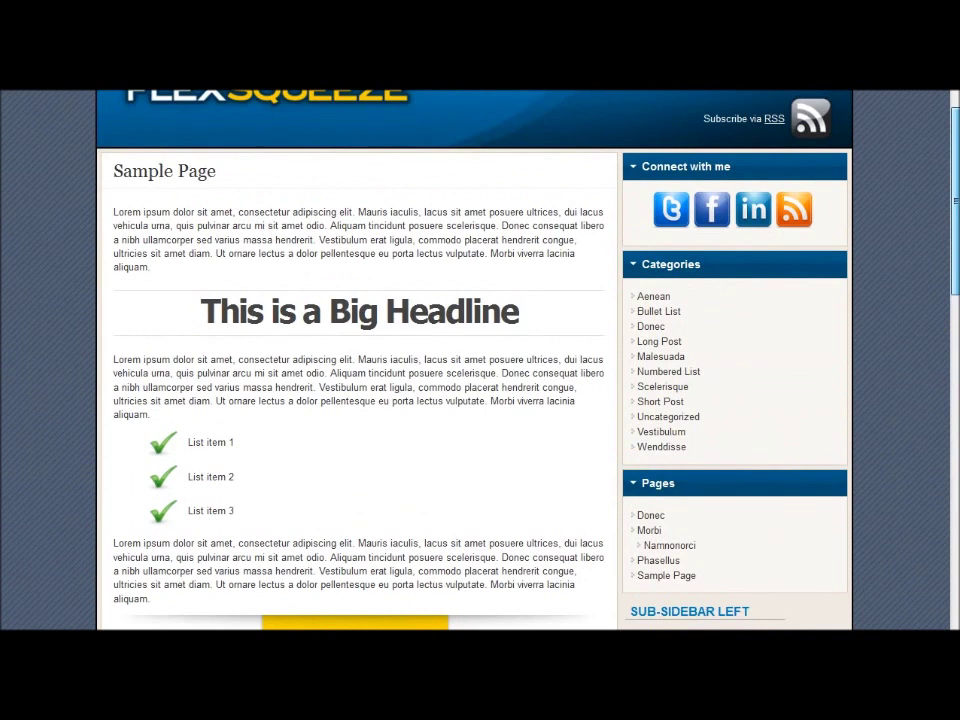